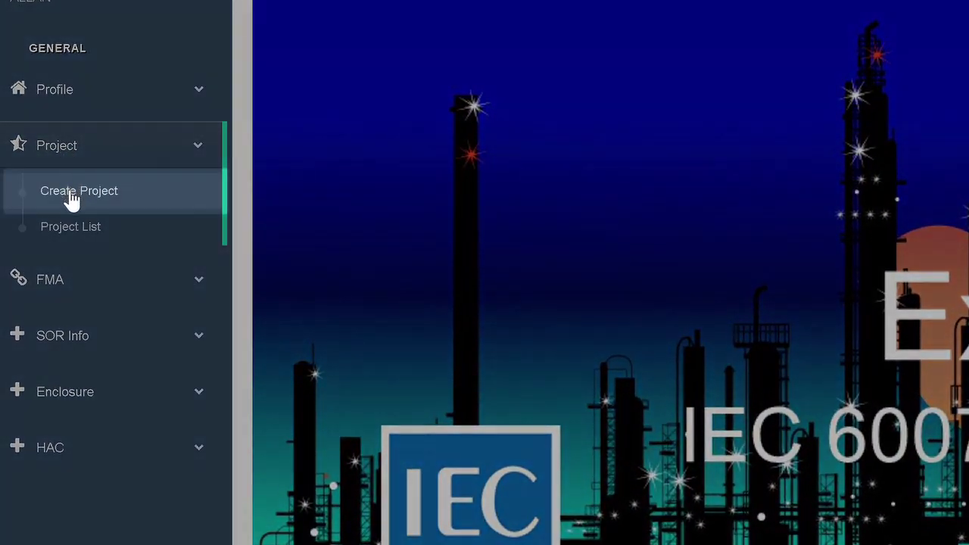
- Create a project numbered Example 6, named Crude Vessel Application, with altitude 100.0 m and ambient temperatures from -32.00 to 40.00 °C
click(72, 198)
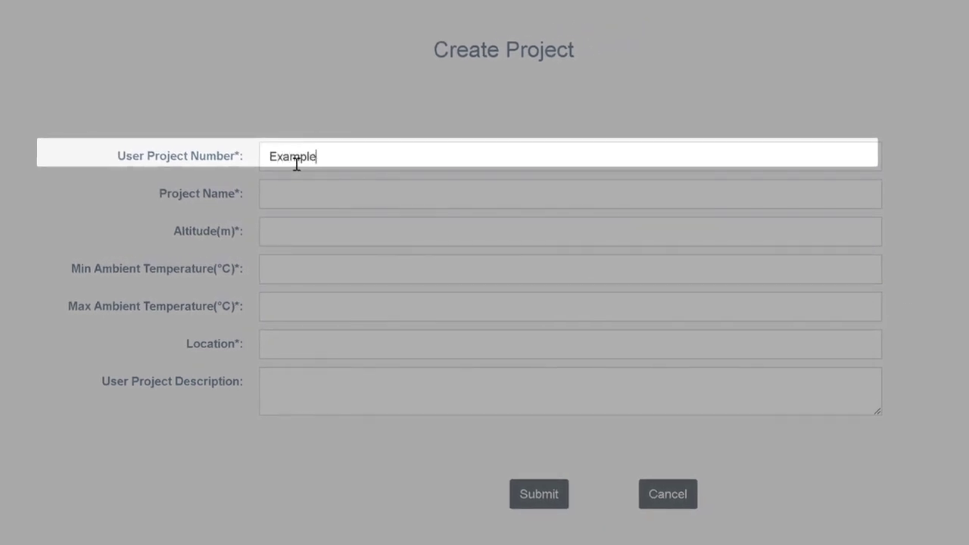
click(290, 199)
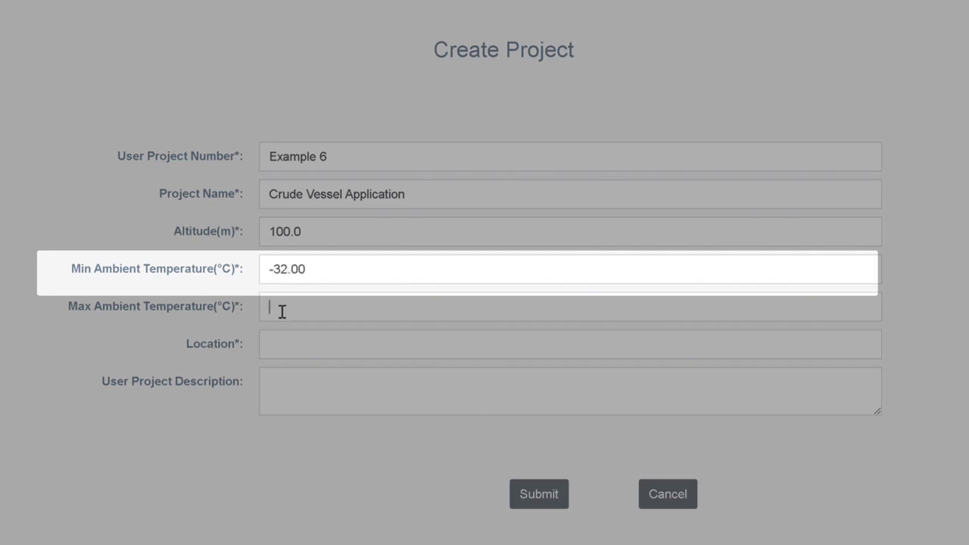
click(281, 312)
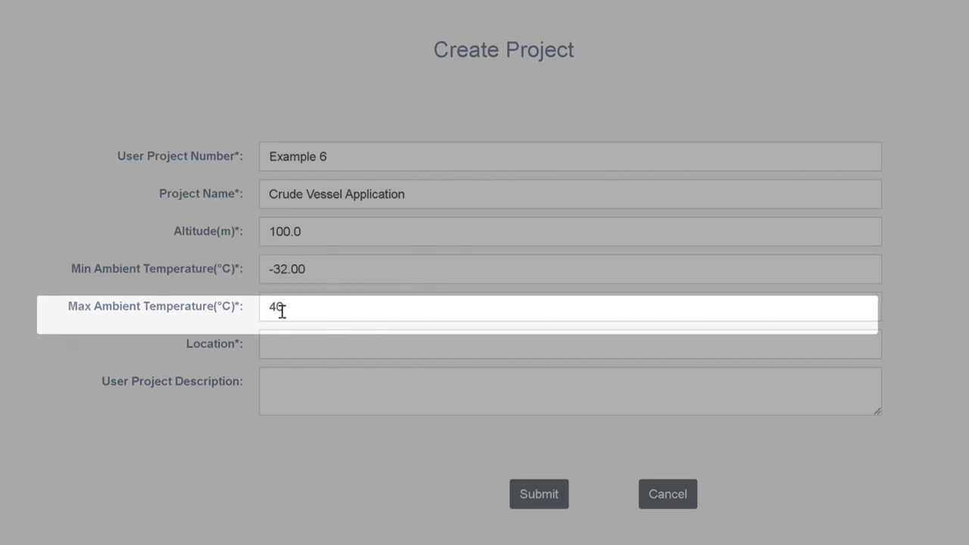
- Set the project's location to Oil Battery and description to Crude Process Vessel, and submit the project
click(303, 350)
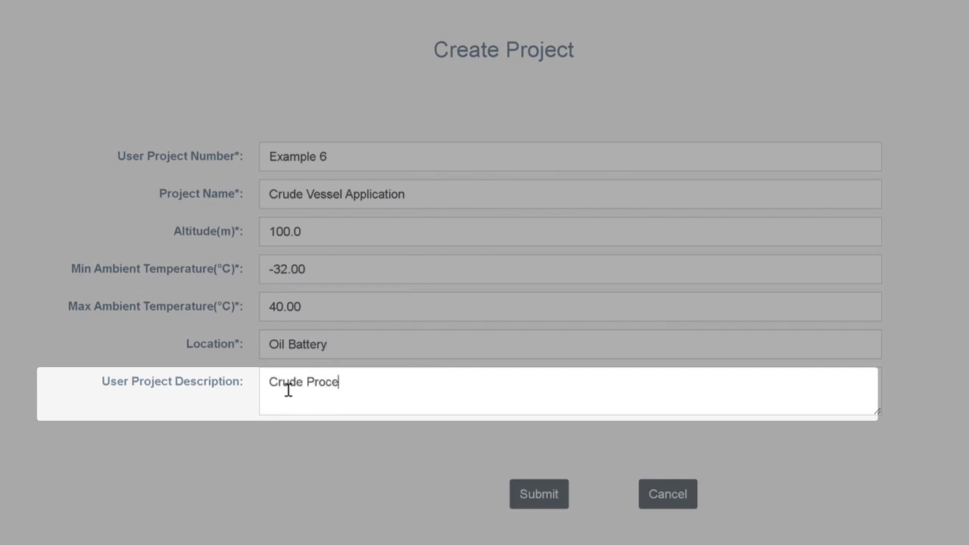
text(l)
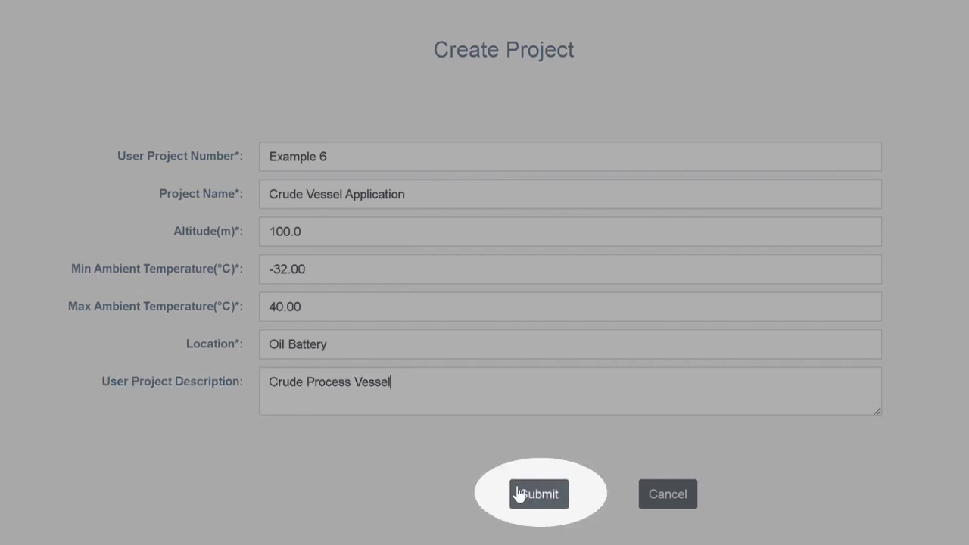
click(542, 501)
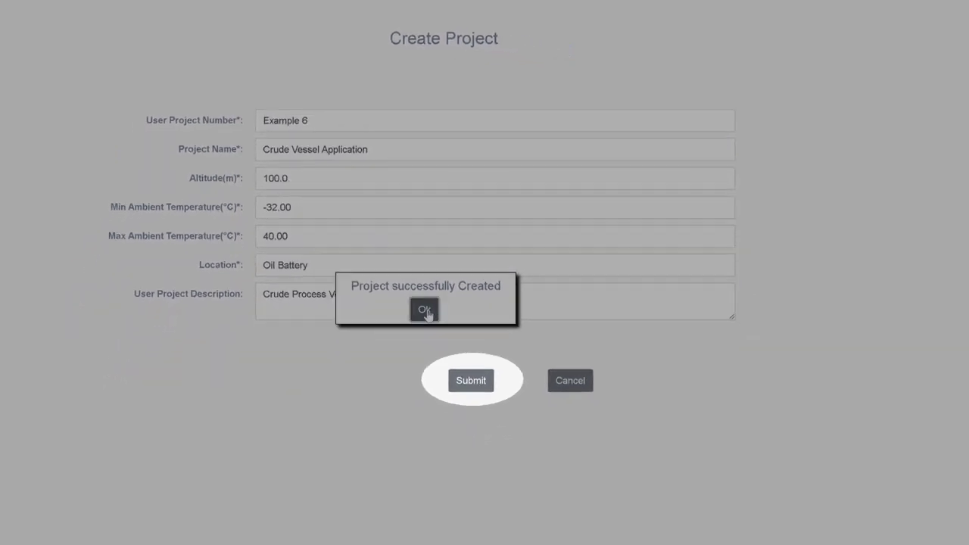
click(438, 333)
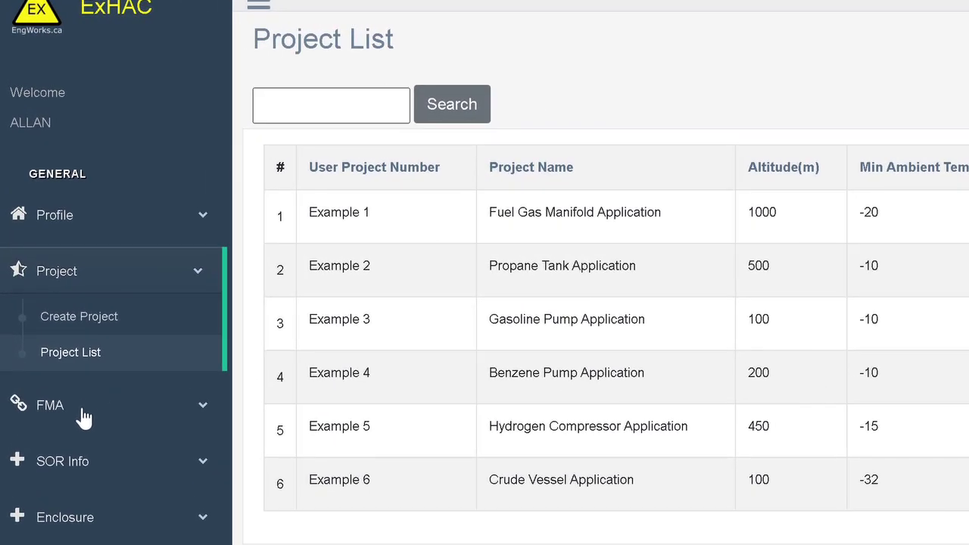
- Add a new custom flammable mixture named Crude Oil
click(83, 412)
click(85, 415)
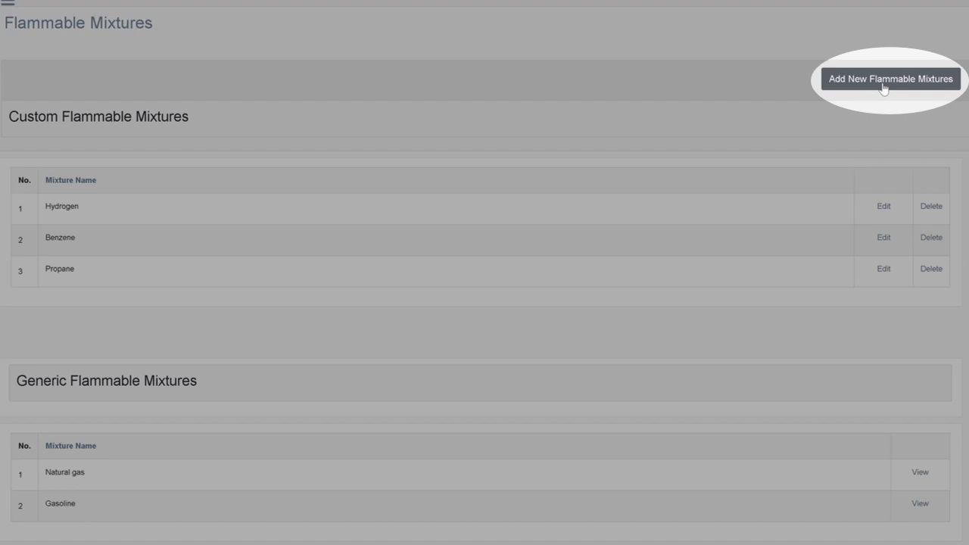
click(883, 80)
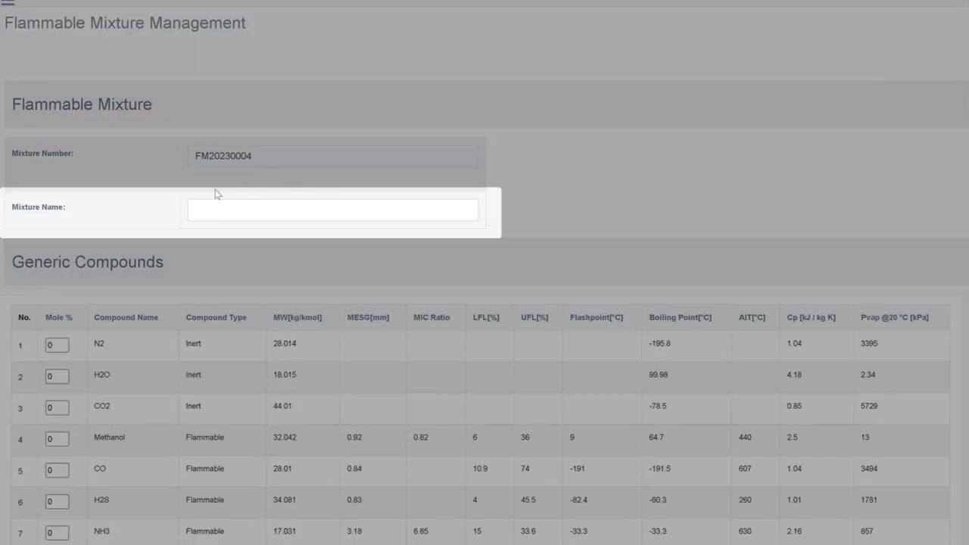
click(203, 218)
text(Crude Oil)
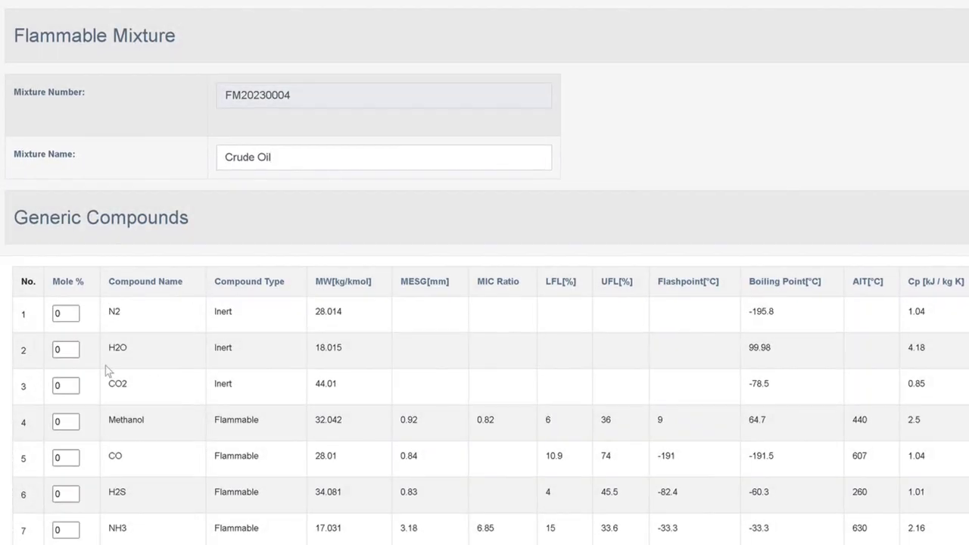
- Set the mixture's mole percentages to .03 for Ethane and .43 for Propane
scroll(108, 361, down, 3)
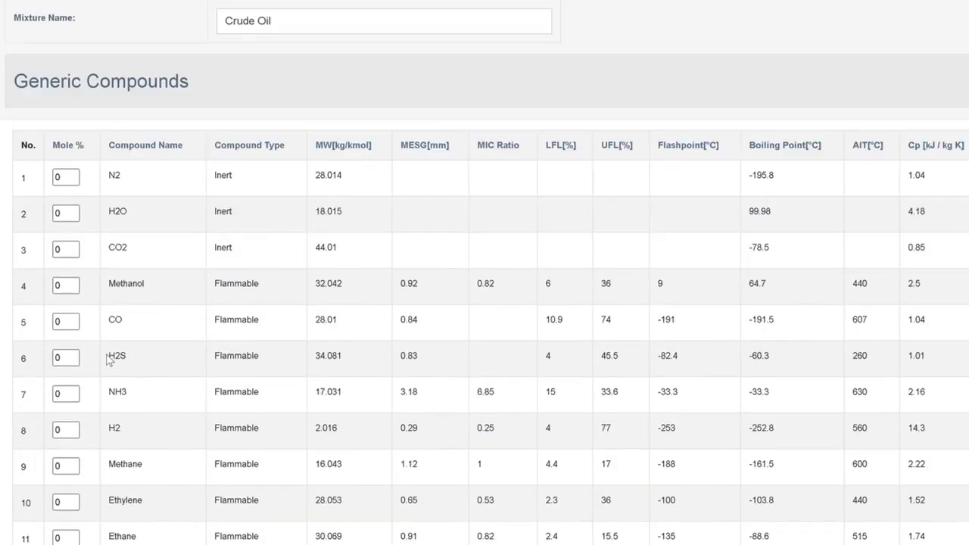
scroll(109, 361, down, 1)
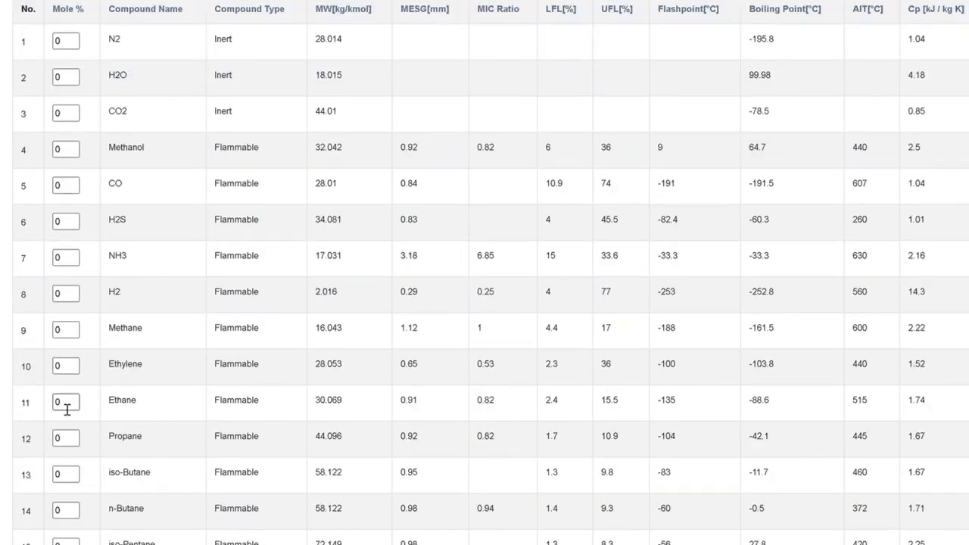
click(68, 409)
text(.03)
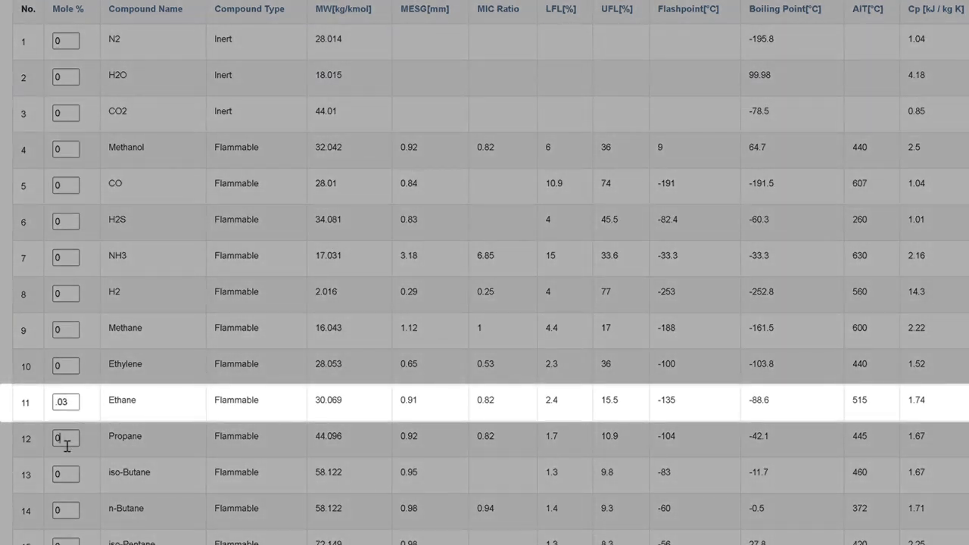
click(66, 445)
key(BackSpace)
text(.43)
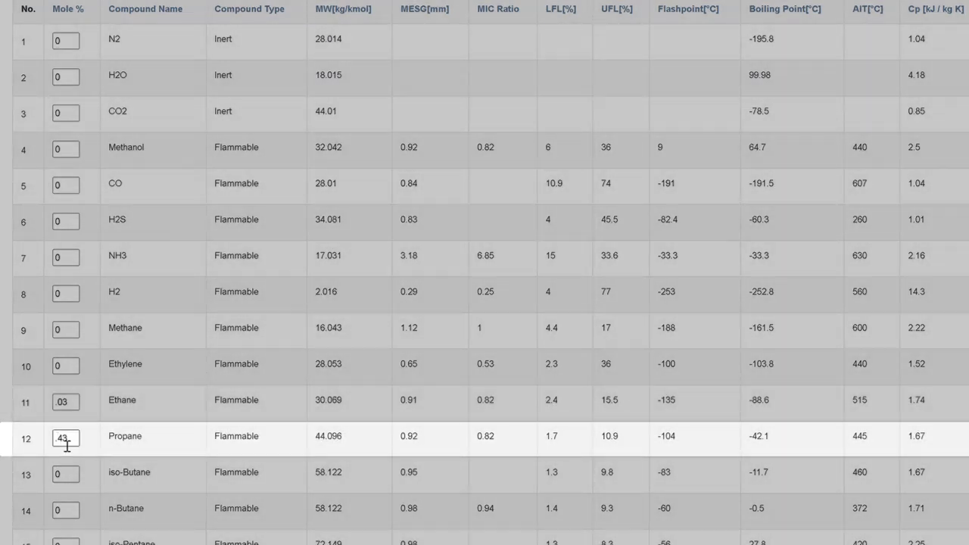
- Set the mixture's mole percentages to 3.78 for n-Butane and 17.03 for n-Pentane
scroll(66, 447, down, 2)
click(74, 378)
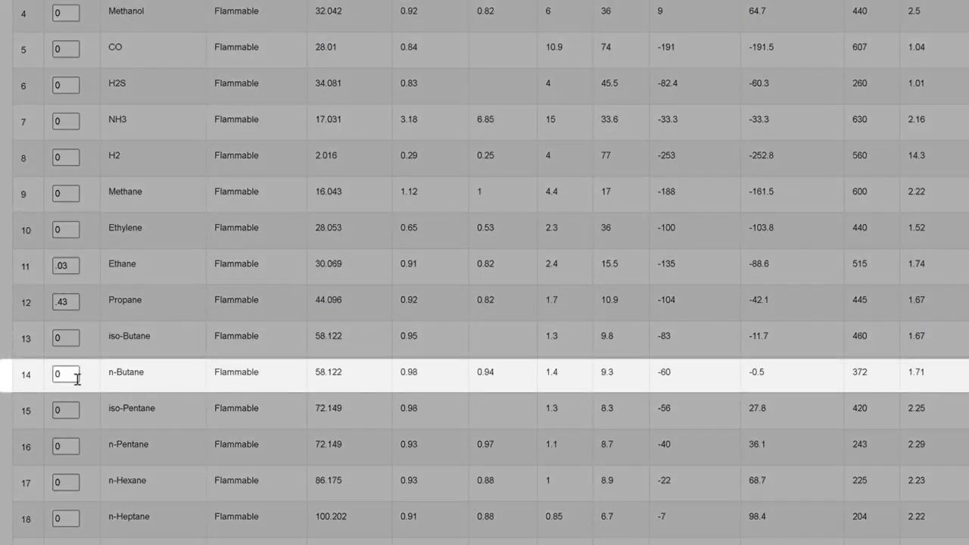
key(BackSpace)
text(3.78)
click(74, 453)
key(BackSpace)
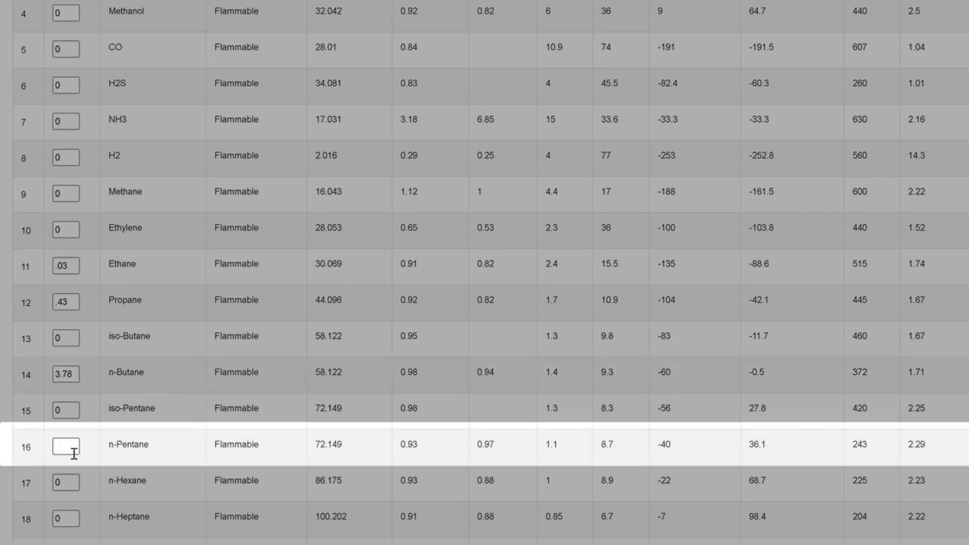
text(17.03)
- Set the mixture's mole percentages to 11.84 for n-Hexane and 13.29 for n-Heptane
click(74, 485)
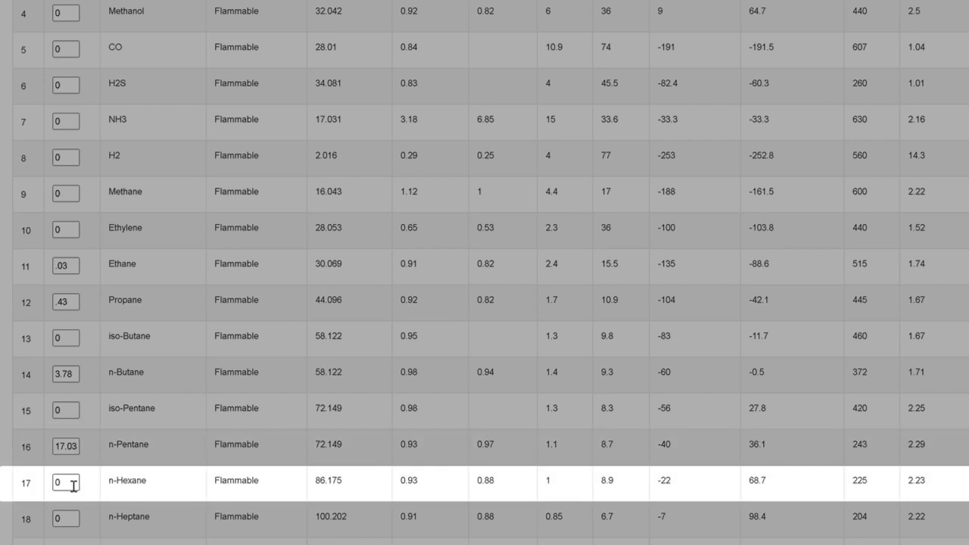
key(BackSpace)
text(11.84)
scroll(75, 485, down, 1)
click(76, 452)
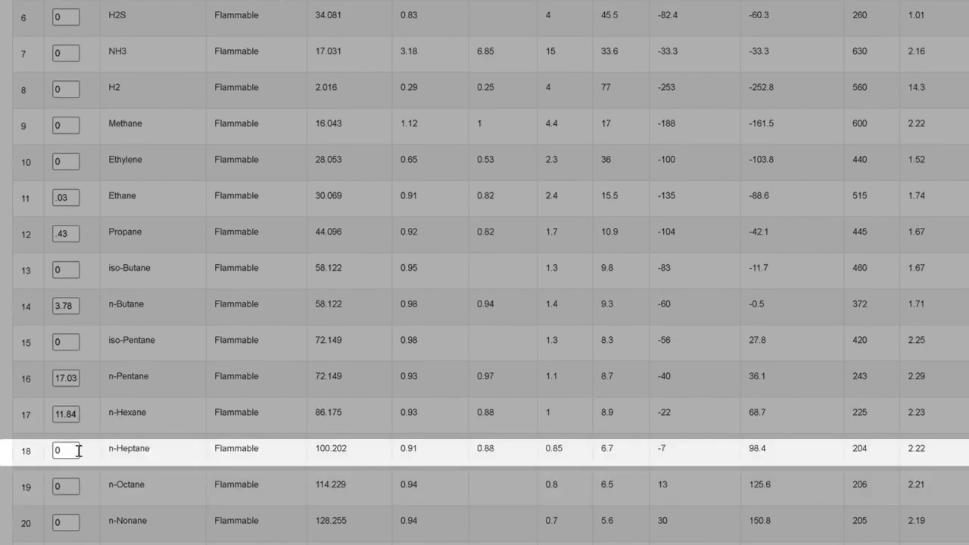
key(BackSpace)
text(13.29)
- Set the mole percentage of n-Octane in the Crude Oil mixture to 13.75
click(75, 488)
key(BackSpace)
text(8.05)
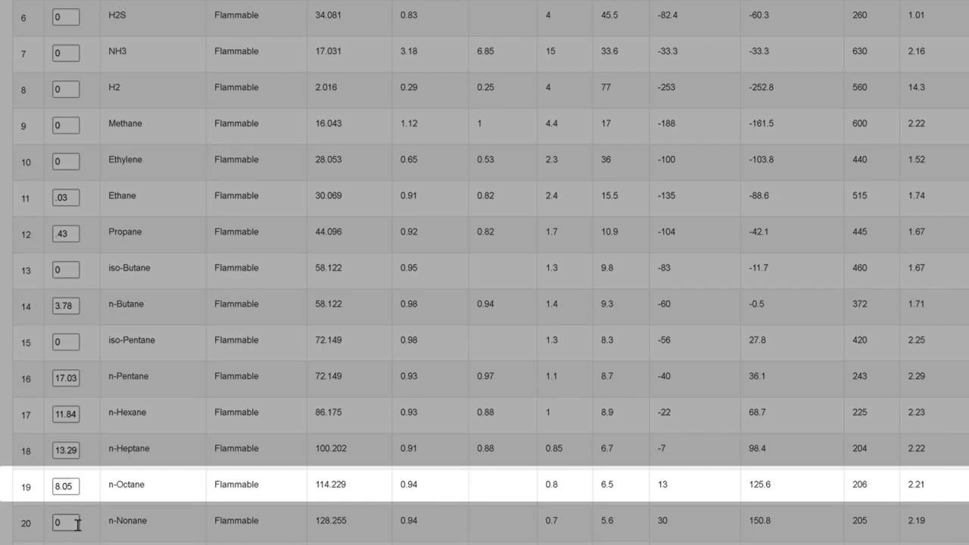
key(BackSpace)
key(BackSpace)
key(BackSpace)
key(BackSpace)
text(13.)
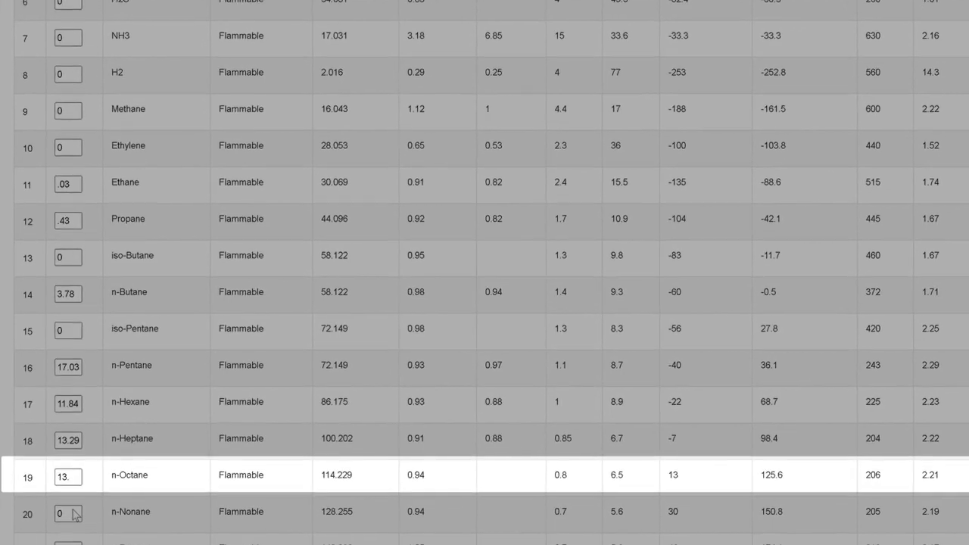
text(75)
- Set the mixture's mole percentages to 8.05 for n-Nonane and 6.13 for n-Decane
click(71, 514)
key(BackSpace)
text(8)
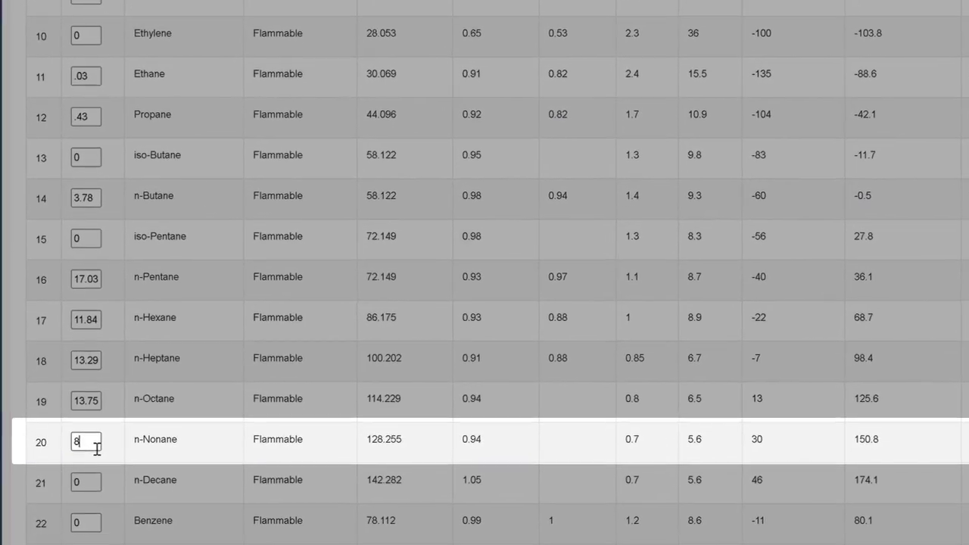
text(.05)
click(95, 486)
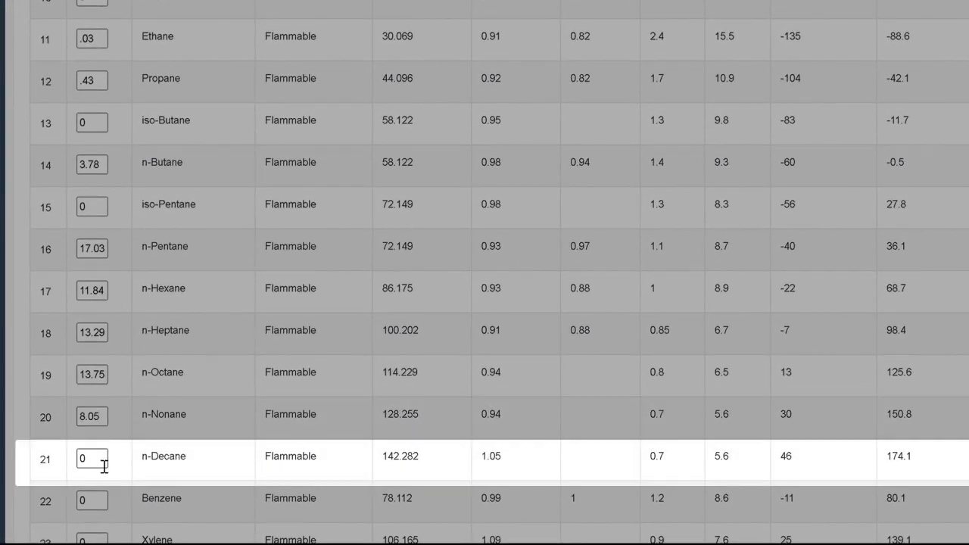
key(BackSpace)
text(6.13)
- Set the mole percentage of C11+ in the generic compounds list to 25.67
scroll(109, 463, down, 10)
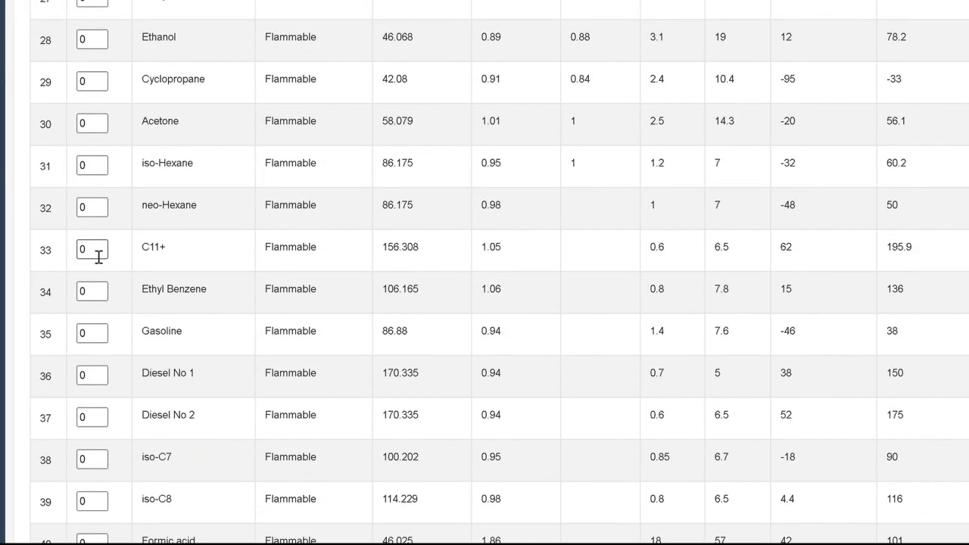
click(98, 257)
key(BackSpace)
text(25)
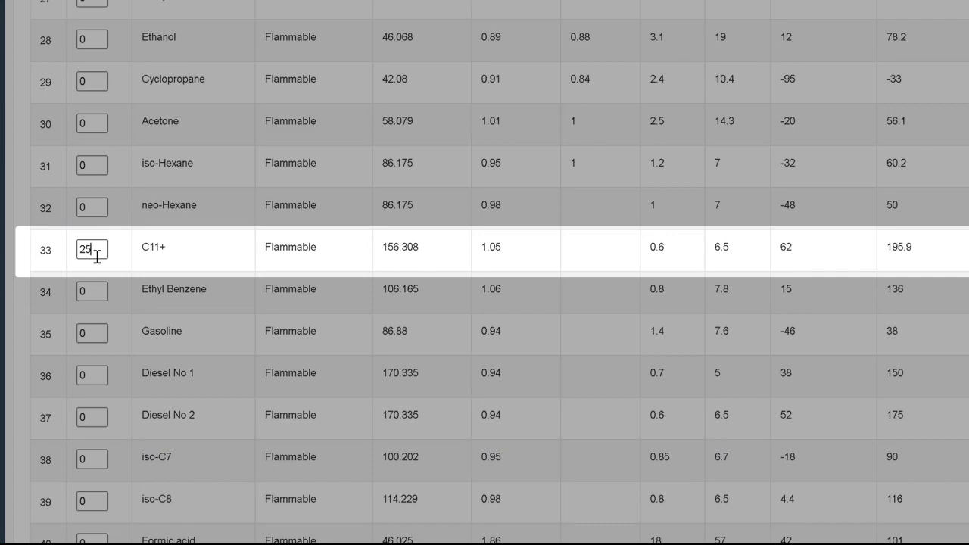
text(.67)
click(195, 265)
- Save the Crude Oil flammable mixture and close the confirmation message
scroll(199, 265, down, 3)
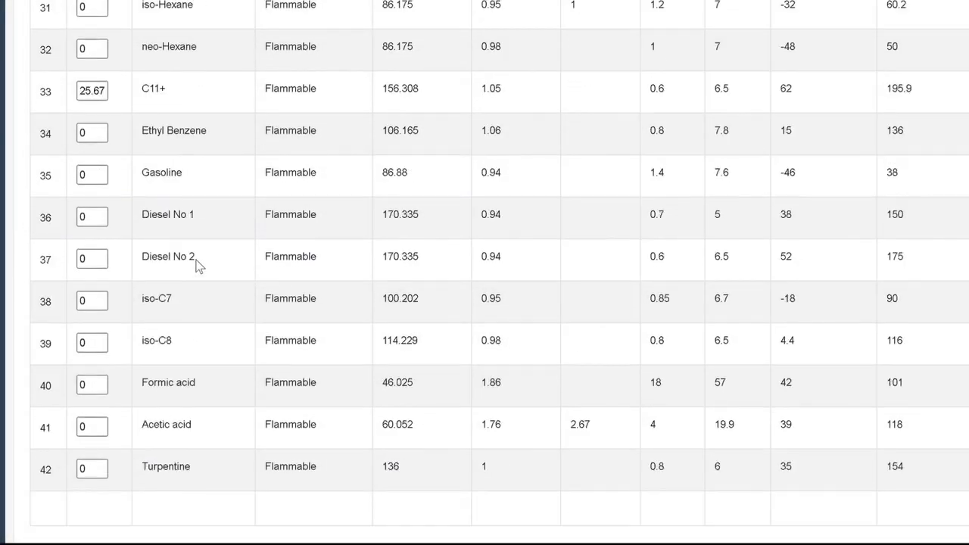
scroll(199, 265, down, 5)
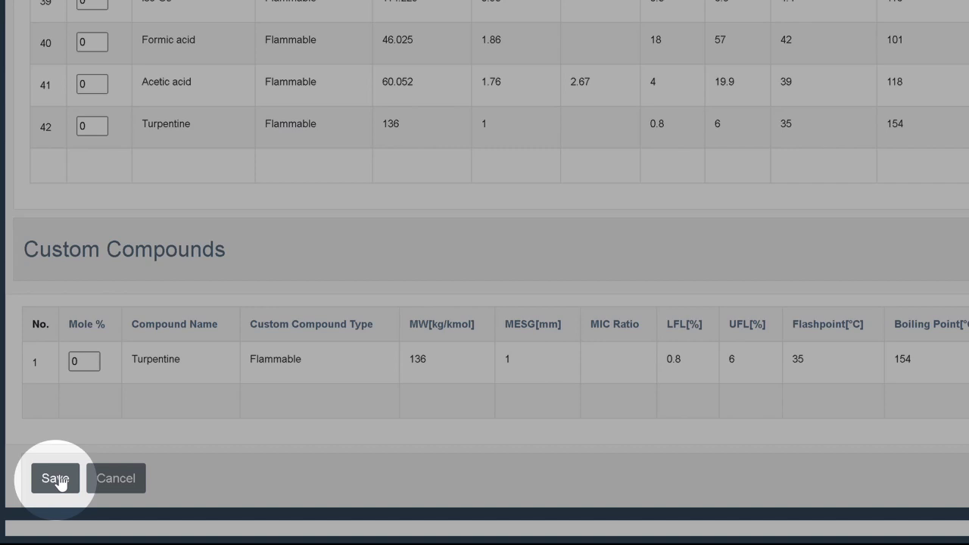
click(59, 480)
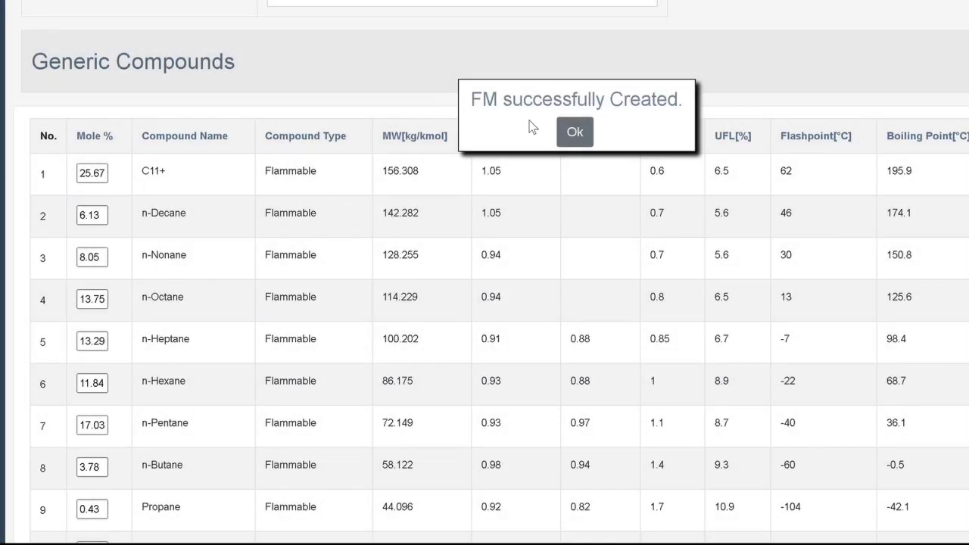
click(575, 132)
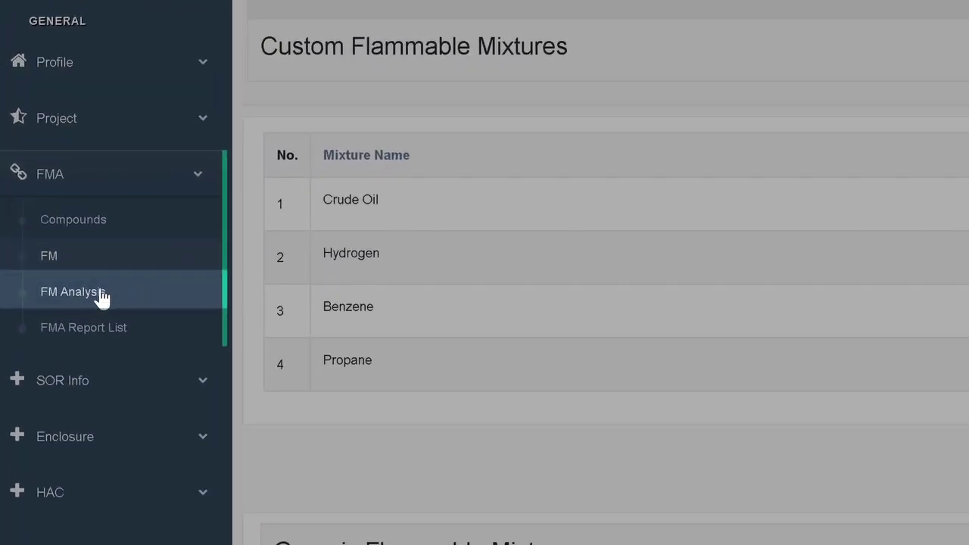
- Create a new flammable mixture analysis for the Crude Oil mixture, run it and save it
click(41, 295)
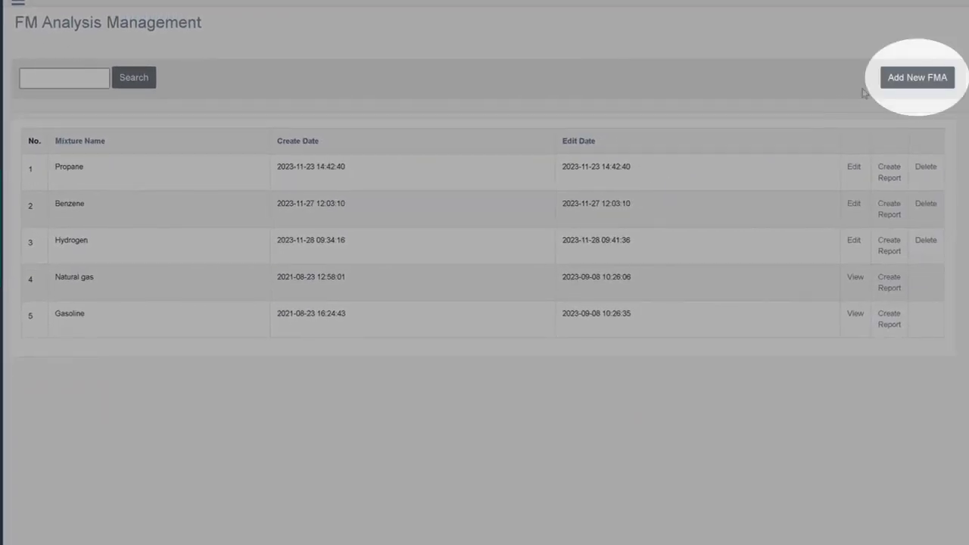
click(910, 81)
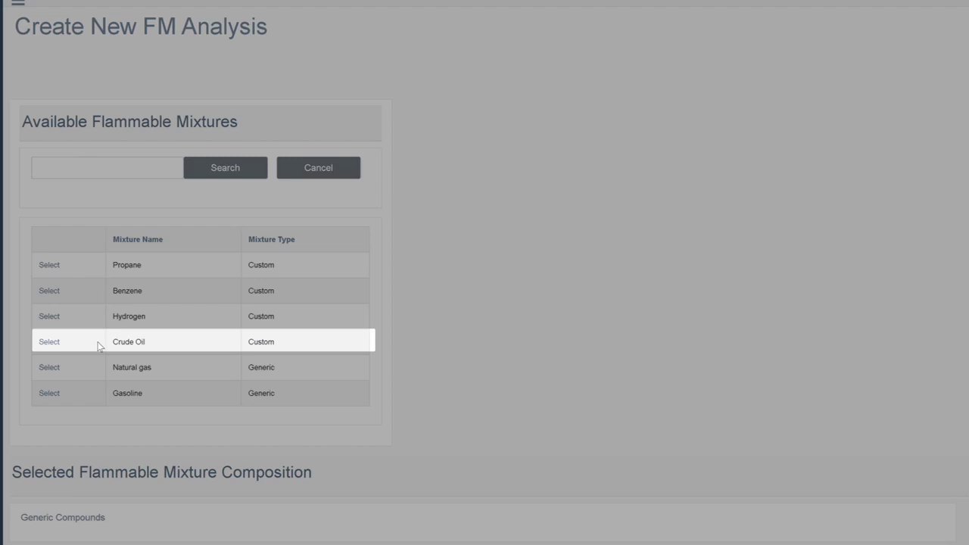
click(49, 343)
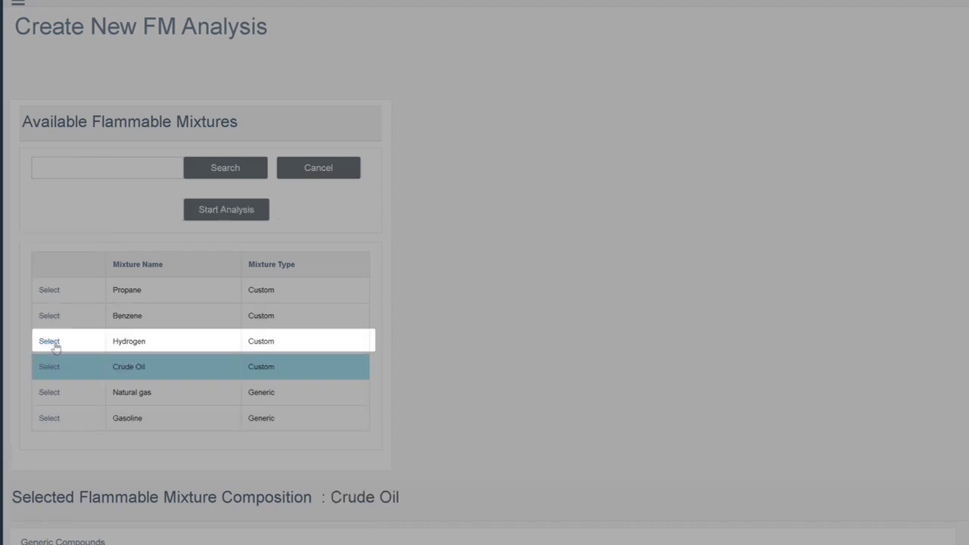
click(237, 210)
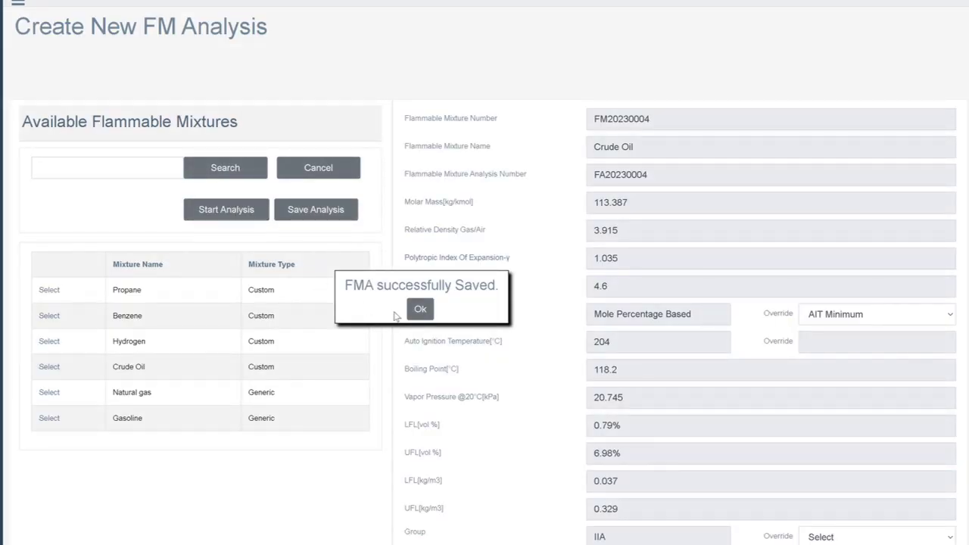
click(419, 309)
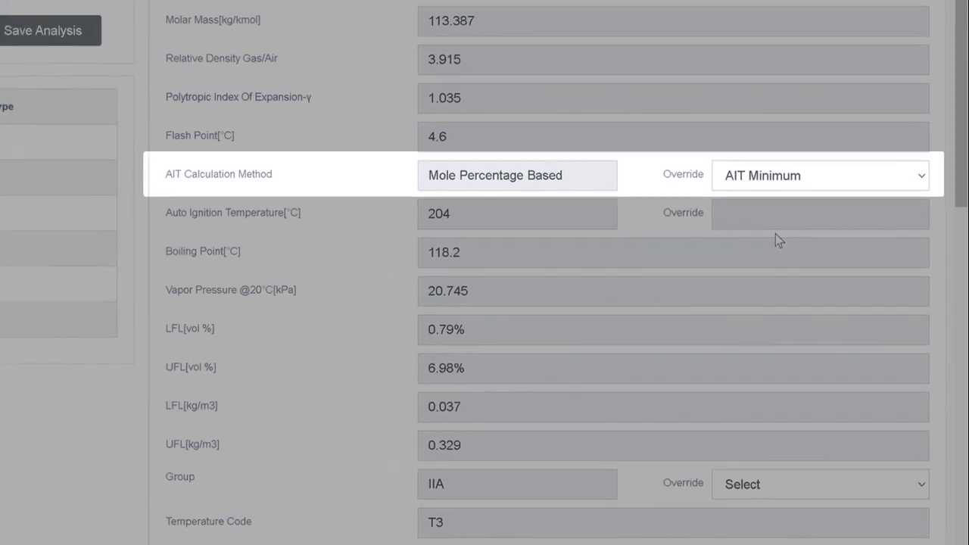
- Override the AIT calculation method with Mole Weight Average and rerun the Crude Oil analysis
key(Down)
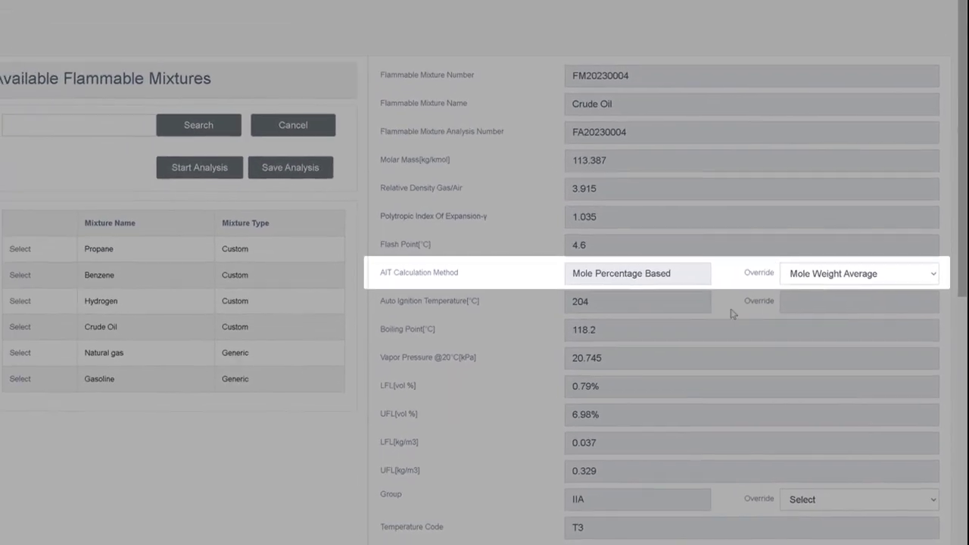
click(202, 170)
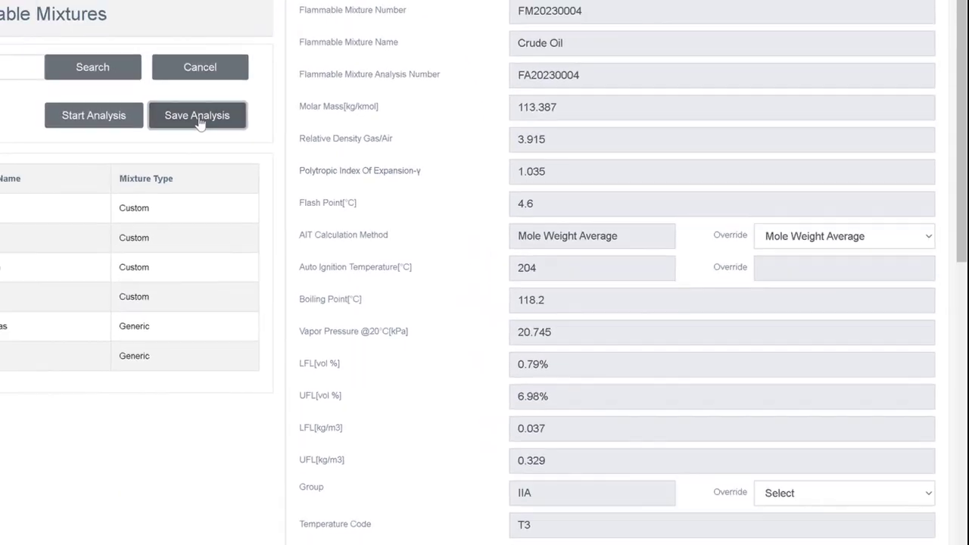
- Save the rerun Crude Oil analysis with its AIT method override and close the confirmation message
click(198, 117)
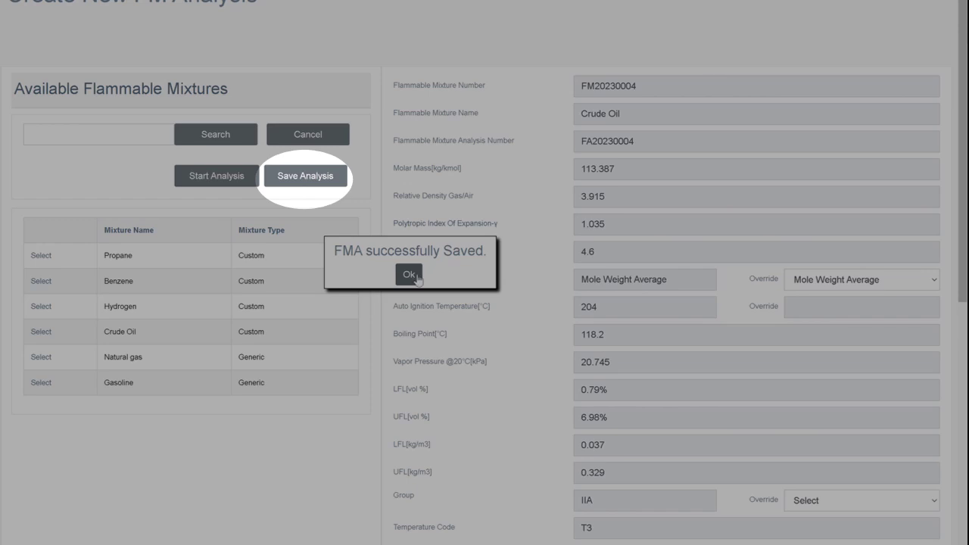
click(410, 276)
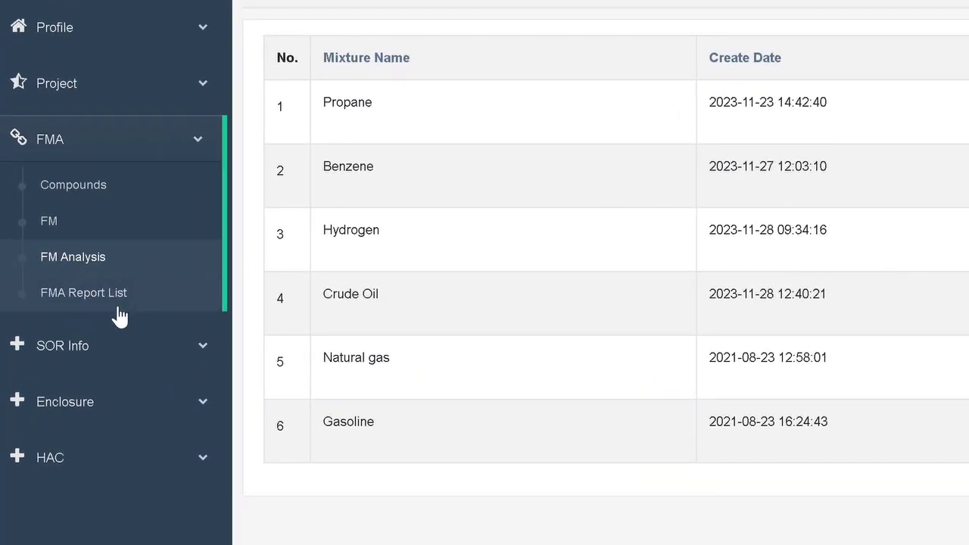
- Start a new source of release named Process Vessel Pool Release with the SOR type Liquid Pool Release
click(80, 350)
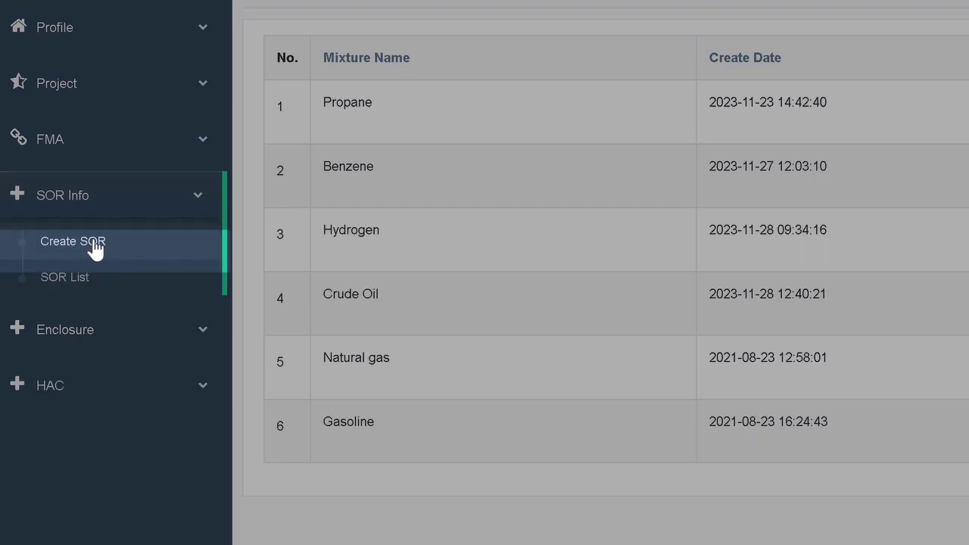
click(90, 242)
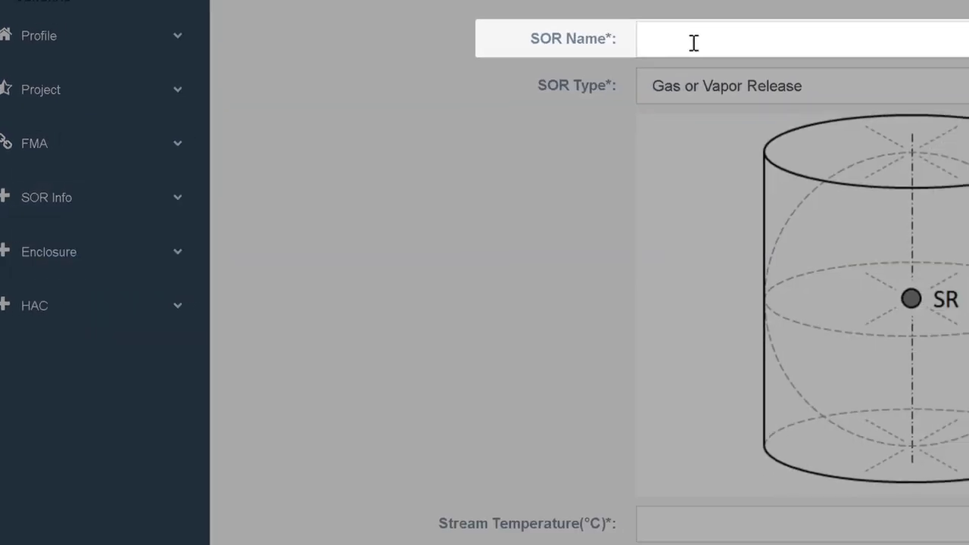
click(734, 35)
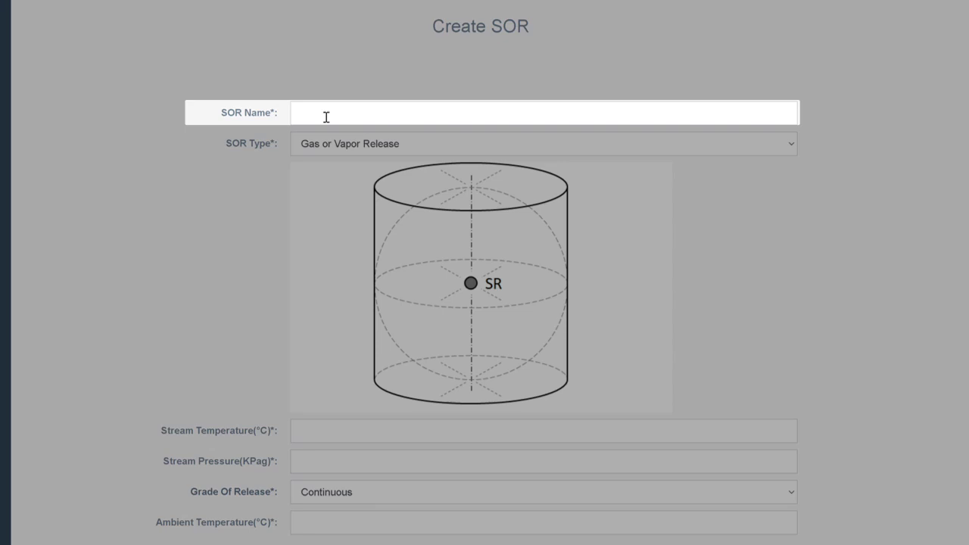
text(Process Vessel Pool)
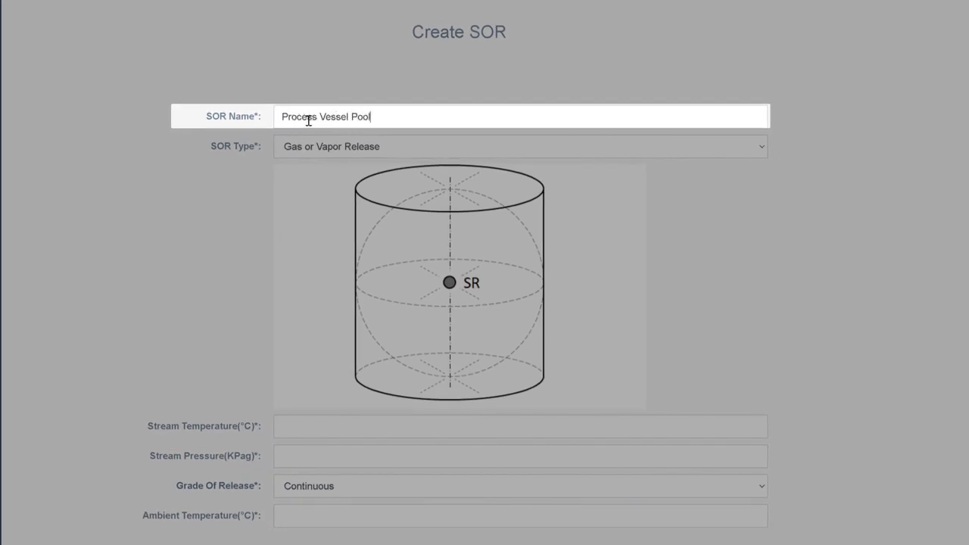
text( Release)
key(Tab)
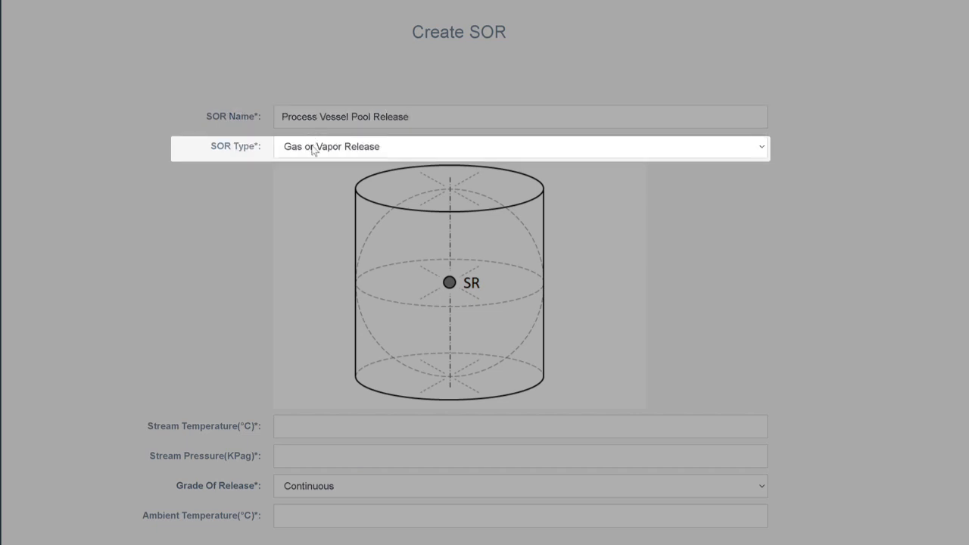
click(315, 150)
click(318, 191)
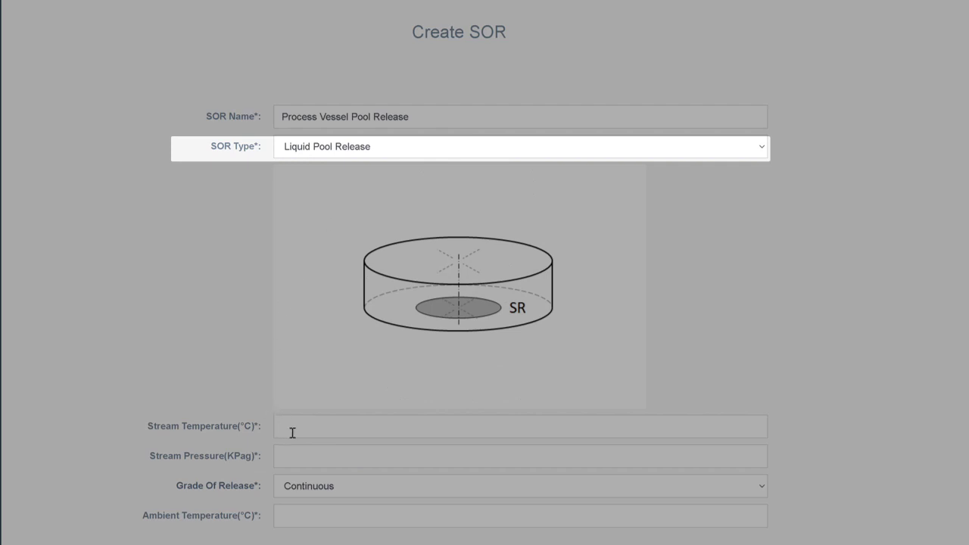
- Enter stream temperature 70 °C, stream pressure 800 kPag, grade of release Secondary and ambient temperature 30 °C, and submit the source of release
text(70.00)
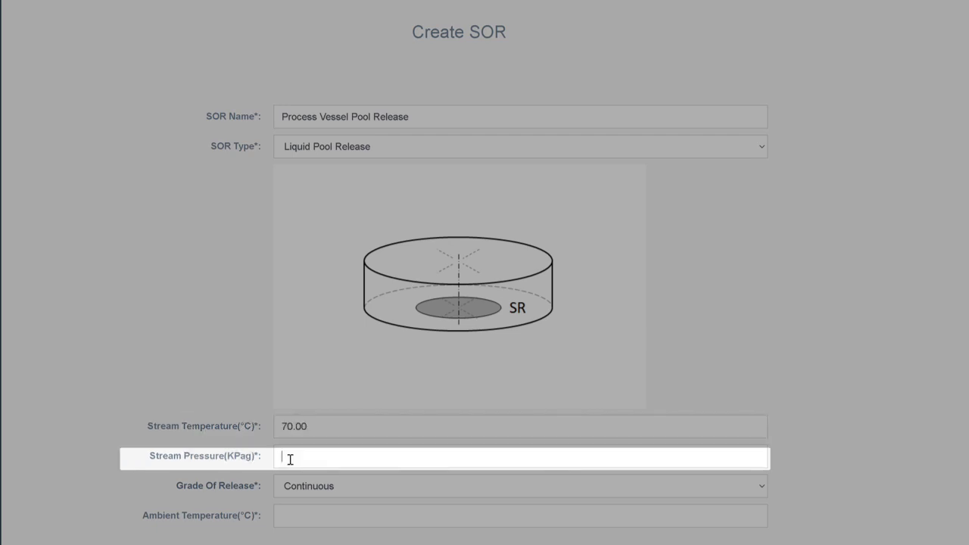
text(800)
key(Tab)
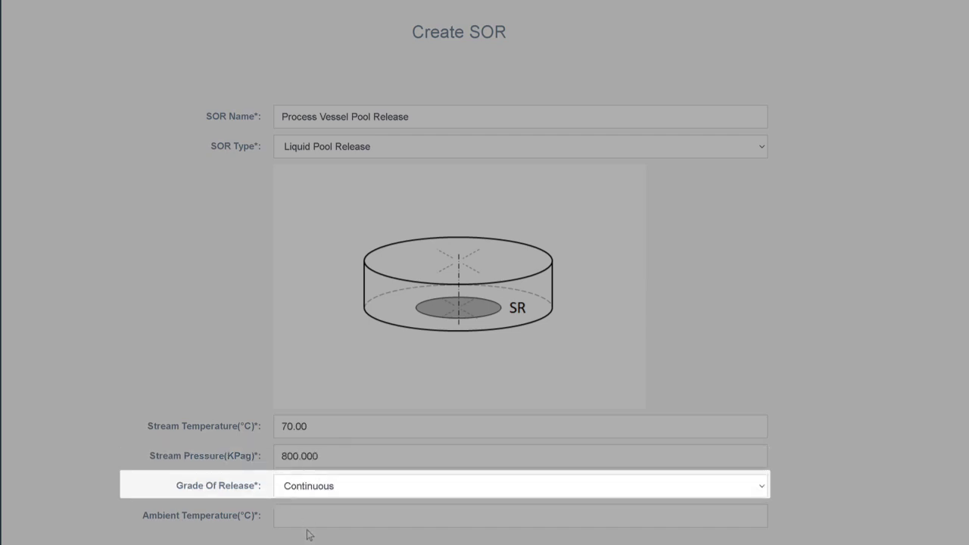
key(s)
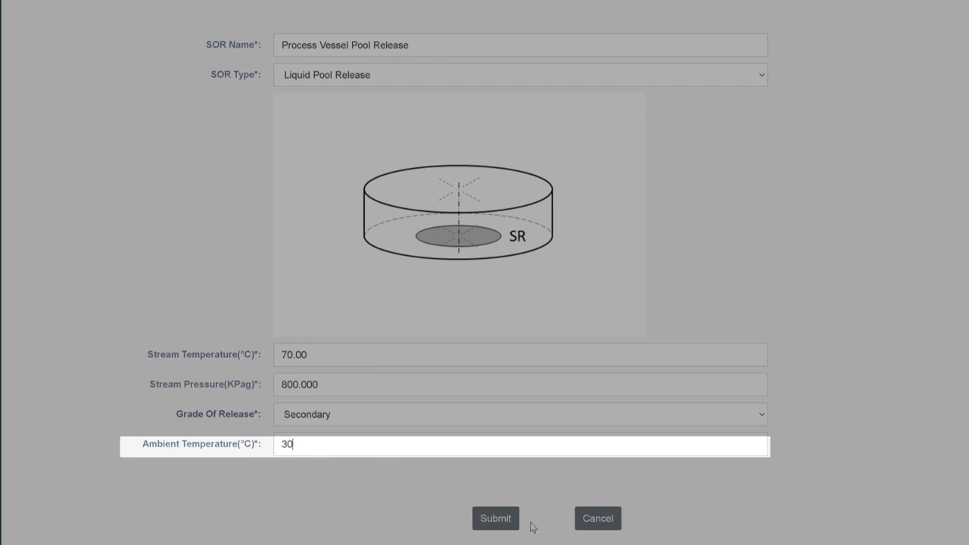
click(495, 520)
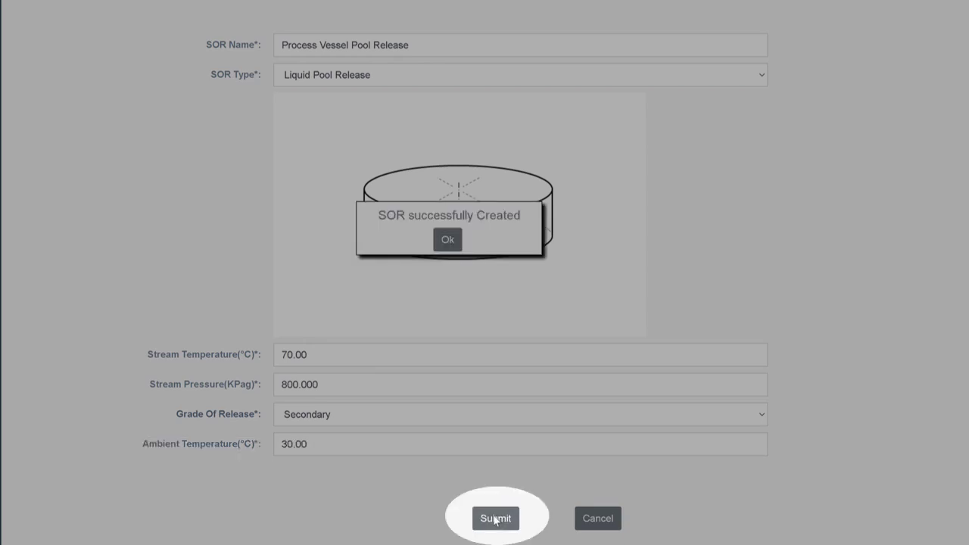
click(447, 239)
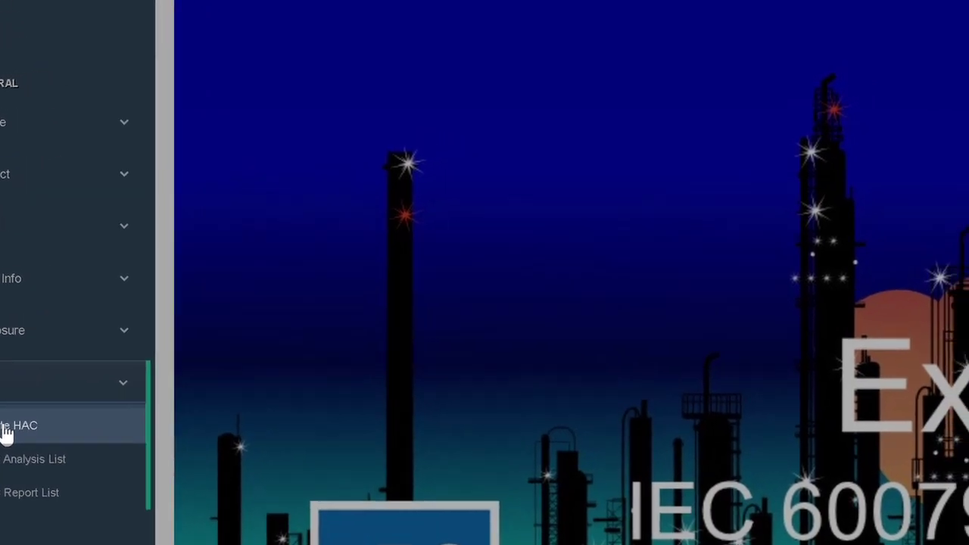
- Create a new HAC and assign it the Example 6 Crude Vessel Application project and the Crude Oil FM analysis
click(6, 433)
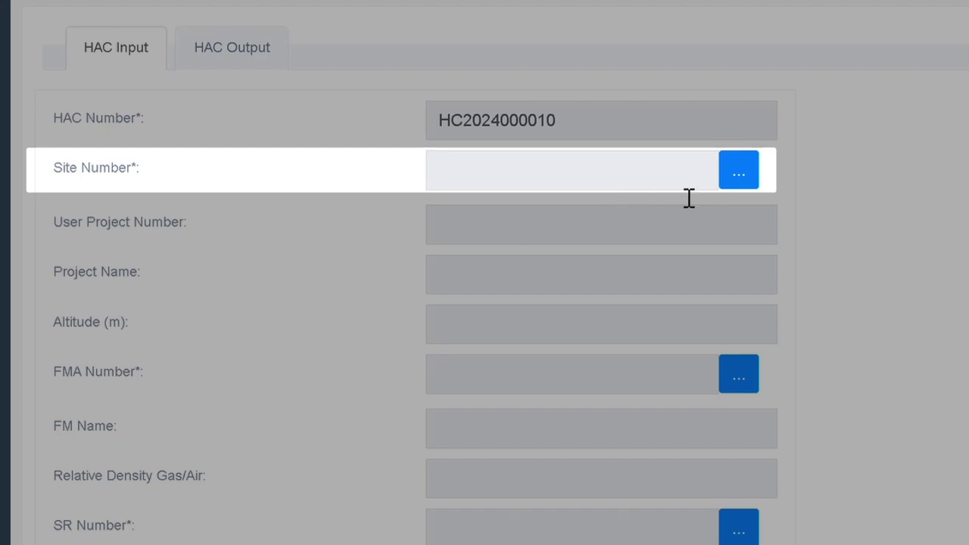
click(740, 175)
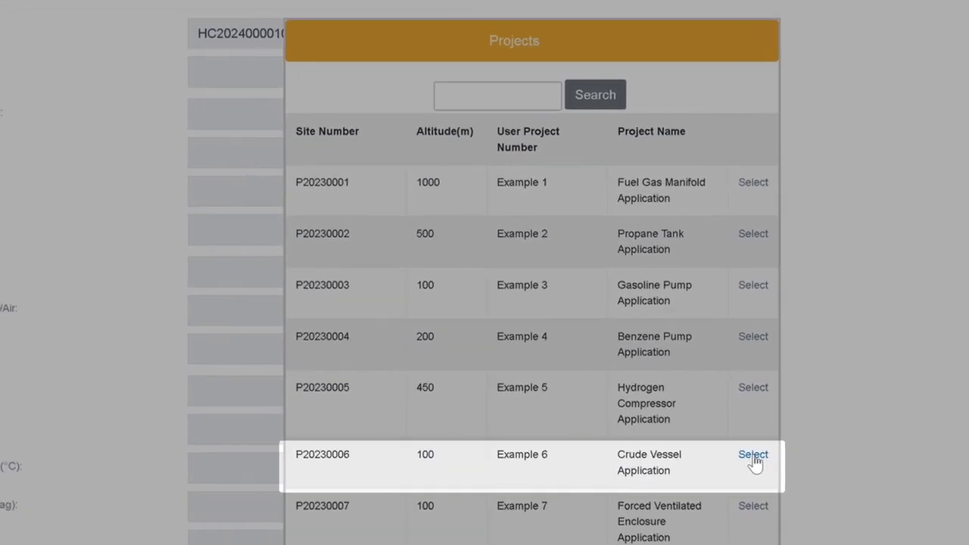
click(753, 457)
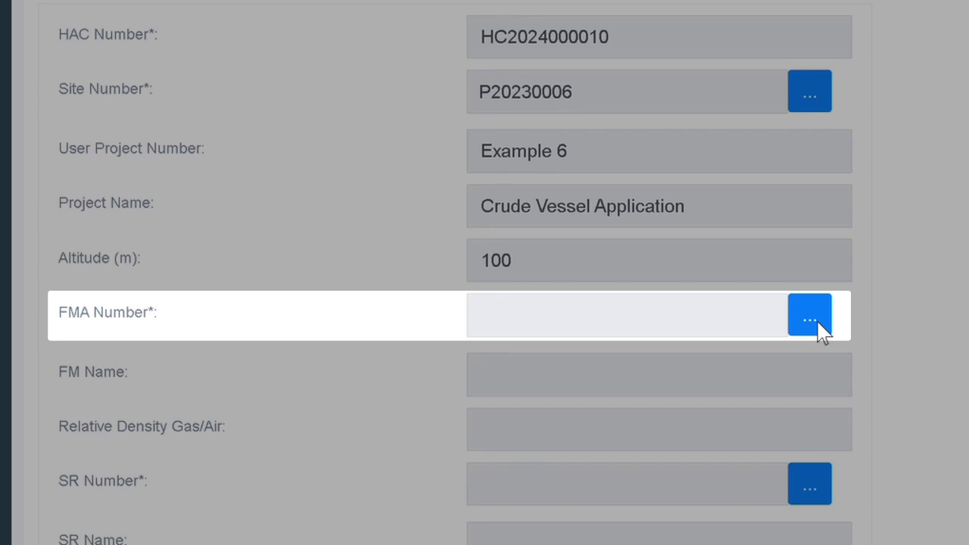
click(820, 324)
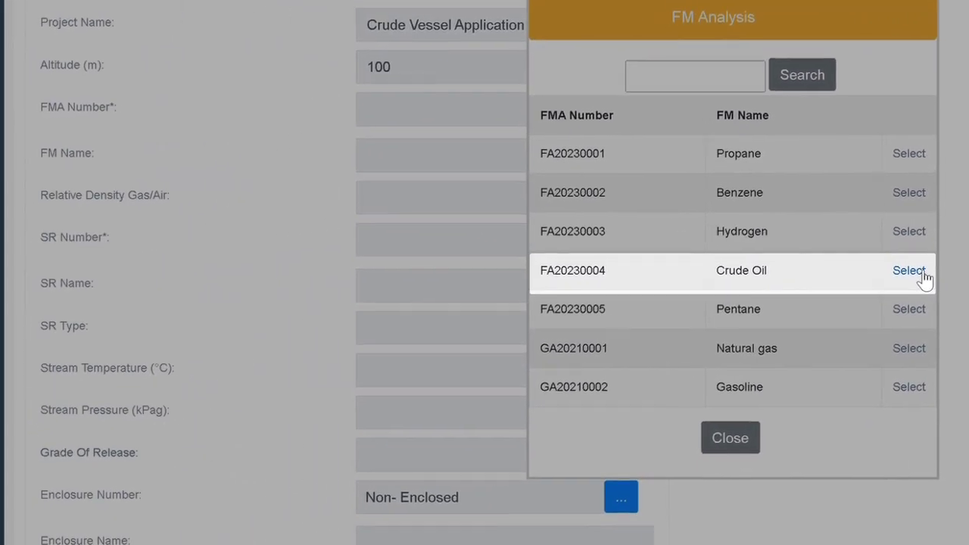
click(763, 290)
- Assign the Process Vessel Pool Release source to the HAC and configure the analysis, closing the confirmation message
click(633, 246)
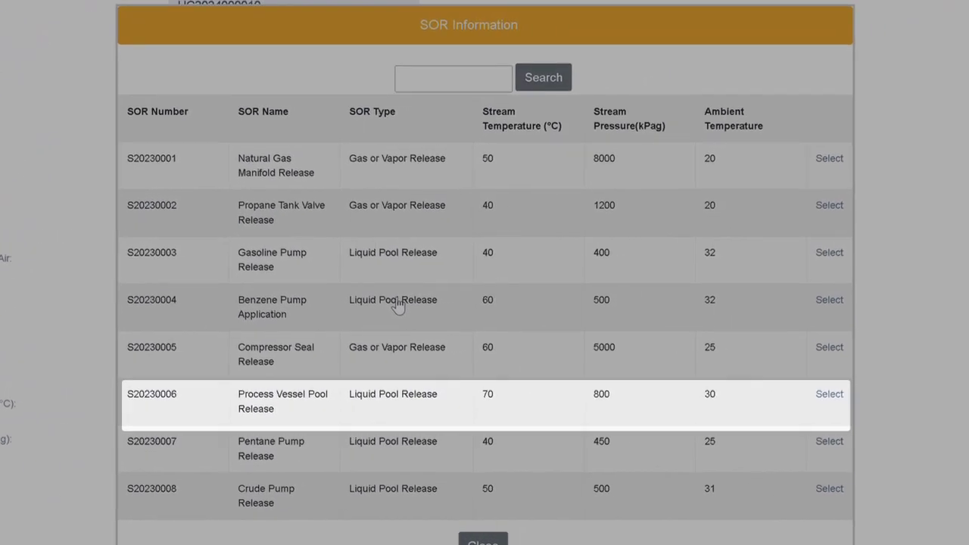
click(835, 396)
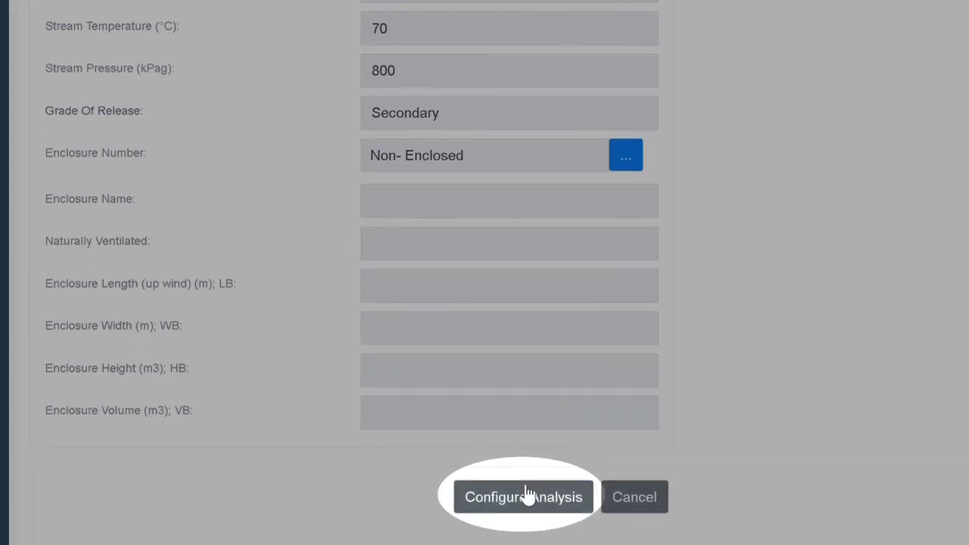
click(534, 496)
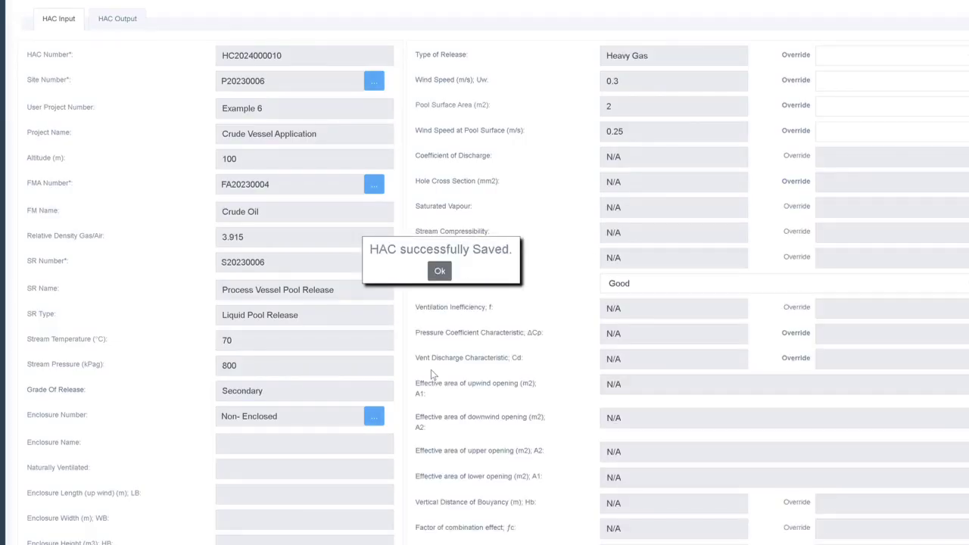
click(440, 271)
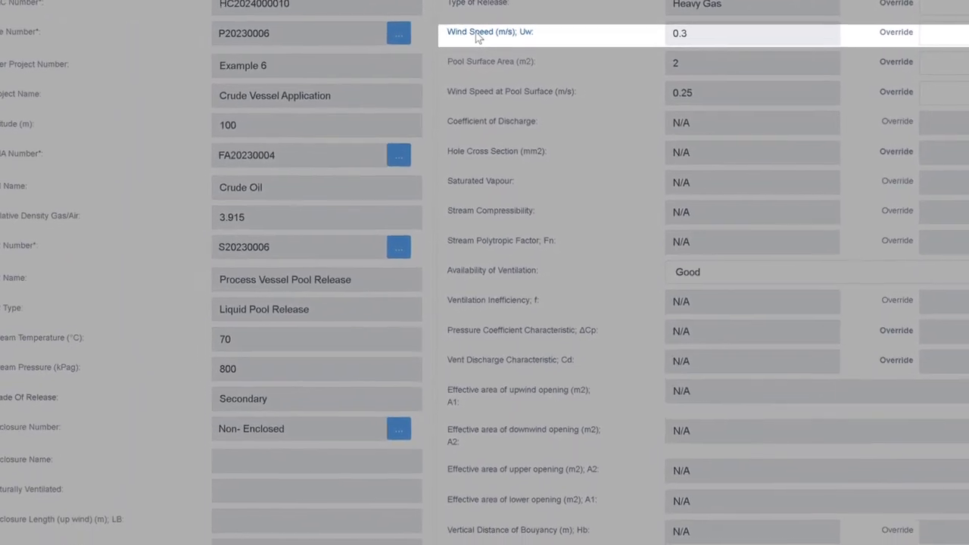
- Consult the wind speed reference and override the HAC wind speed Uw with 0.15 m/s
click(479, 35)
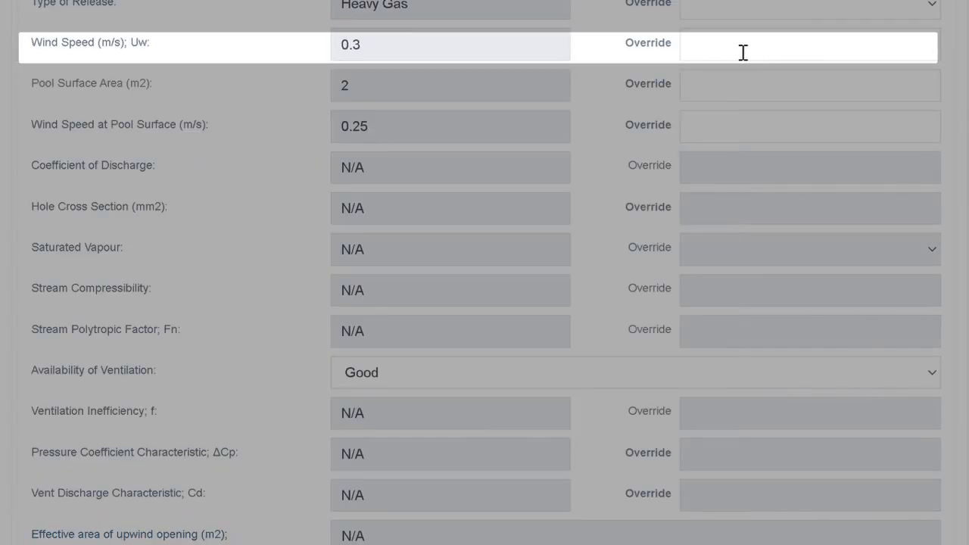
click(736, 52)
text(.15)
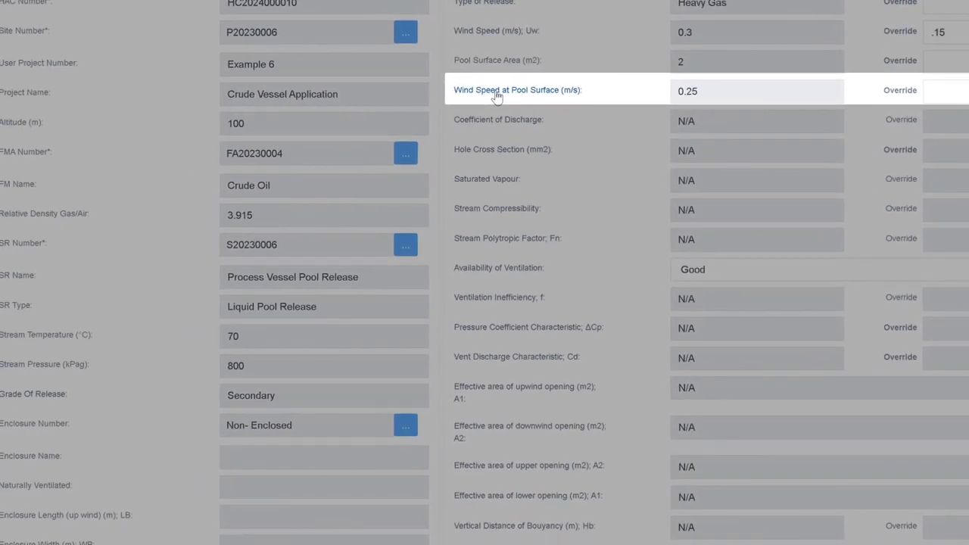
- Override the wind speed at pool surface with 0.1 m/s using its reference table, and set the availability of ventilation to Fair
click(498, 97)
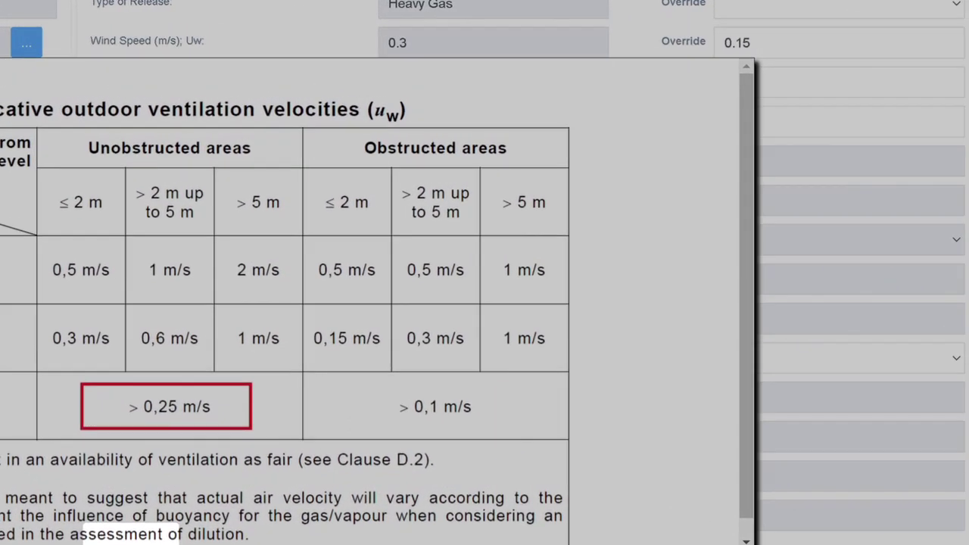
click(463, 432)
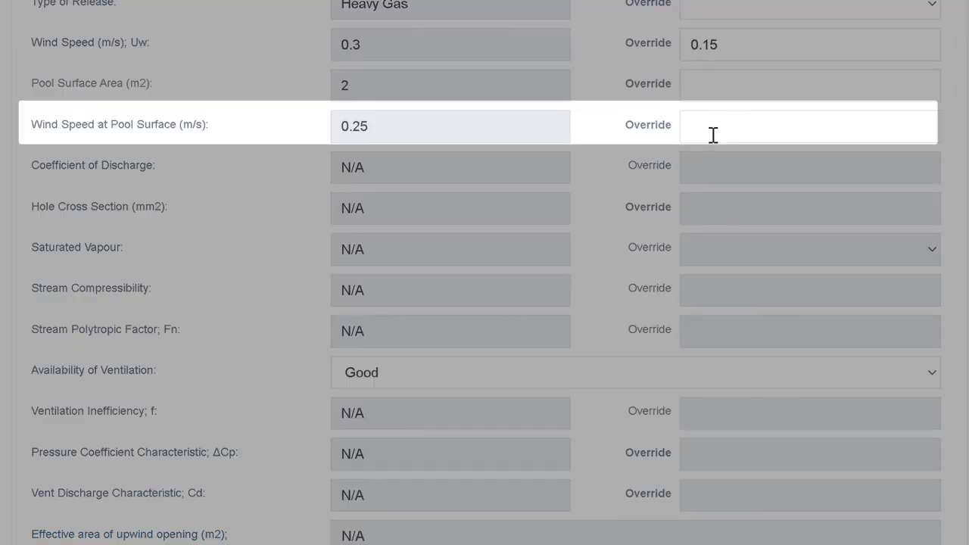
text(.1)
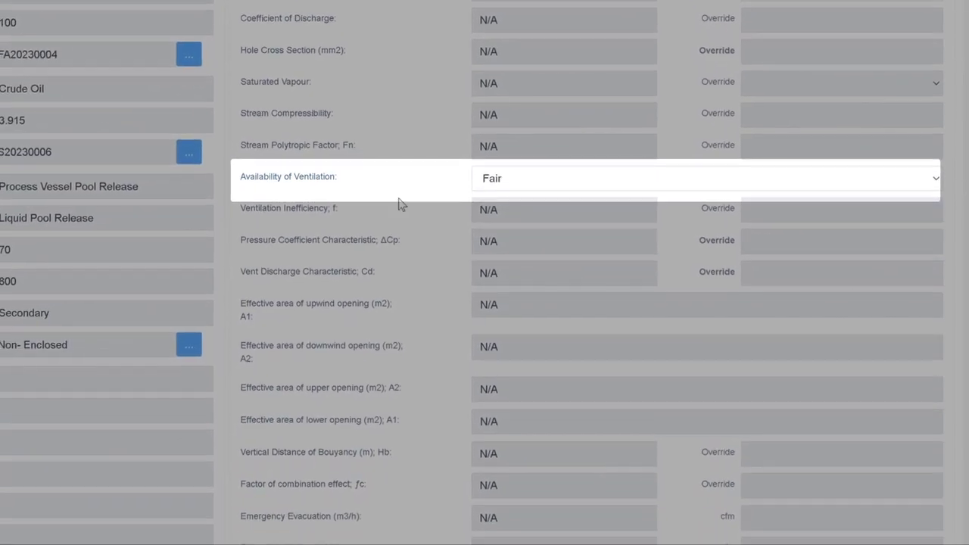
- Run the HAC analysis for the Crude Vessel Application and close the completion message
scroll(249, 149, down, 2)
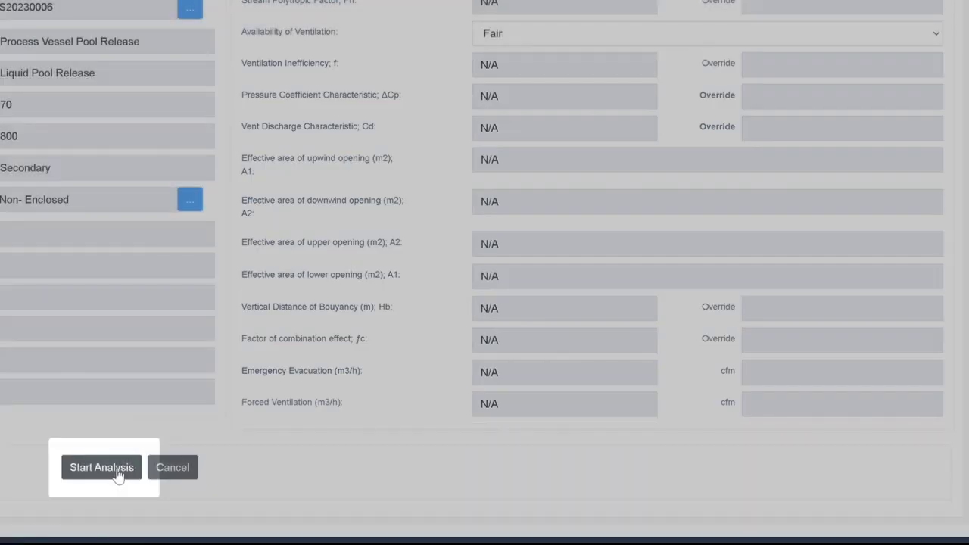
click(118, 474)
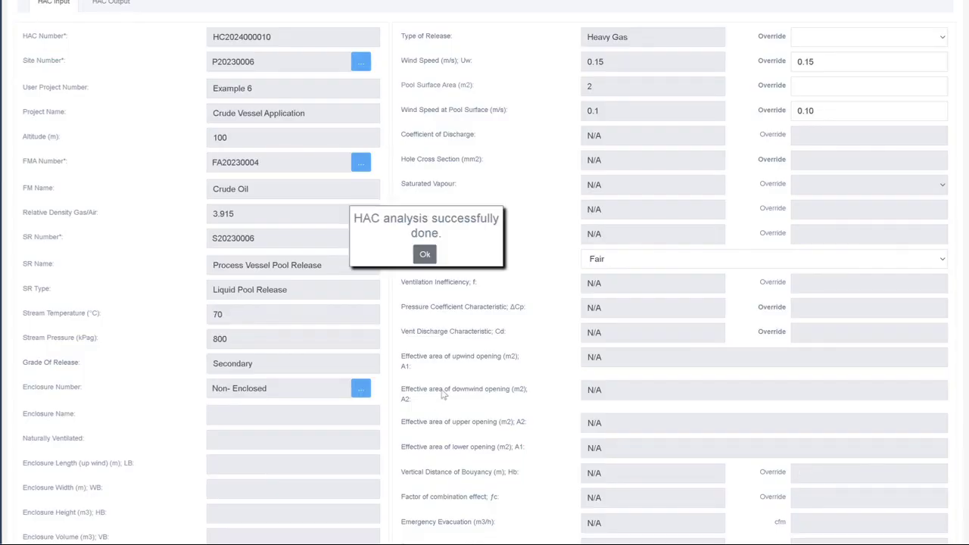
click(425, 255)
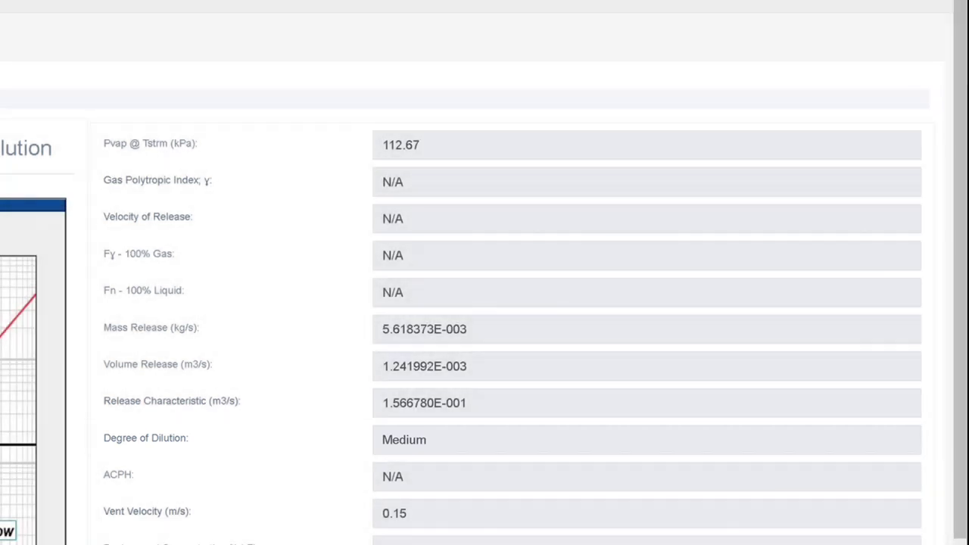
- Review the HAC output values and charts, save the analysis and close the confirmation message
scroll(646, 302, down, 8)
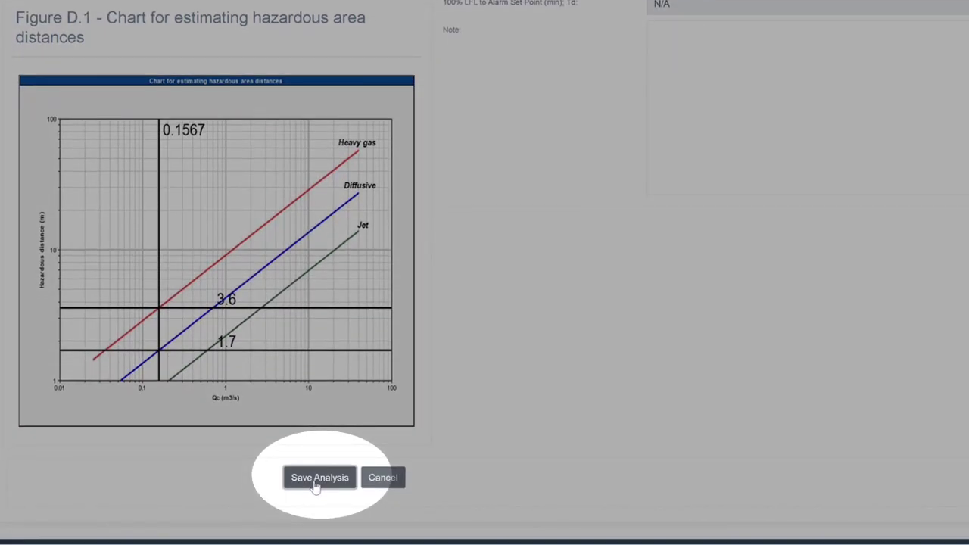
click(318, 478)
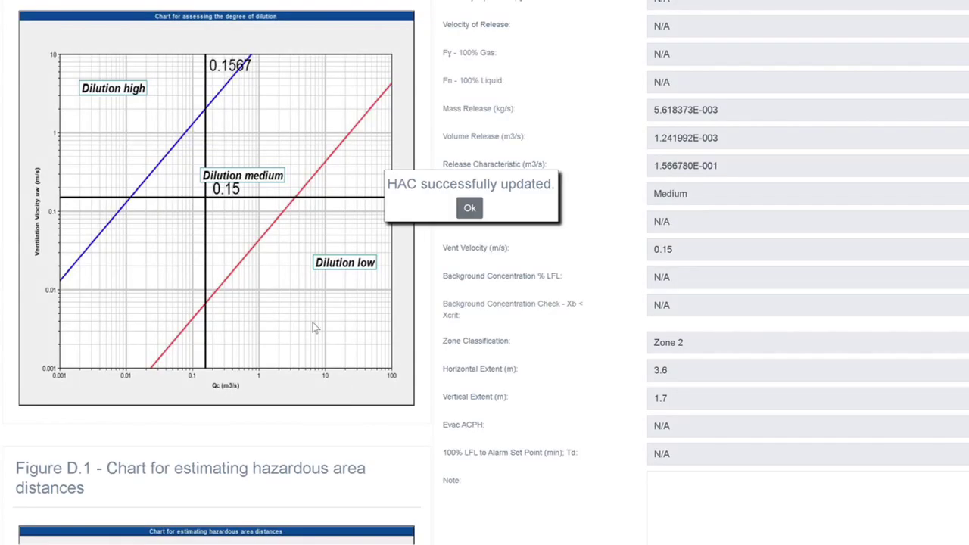
click(470, 211)
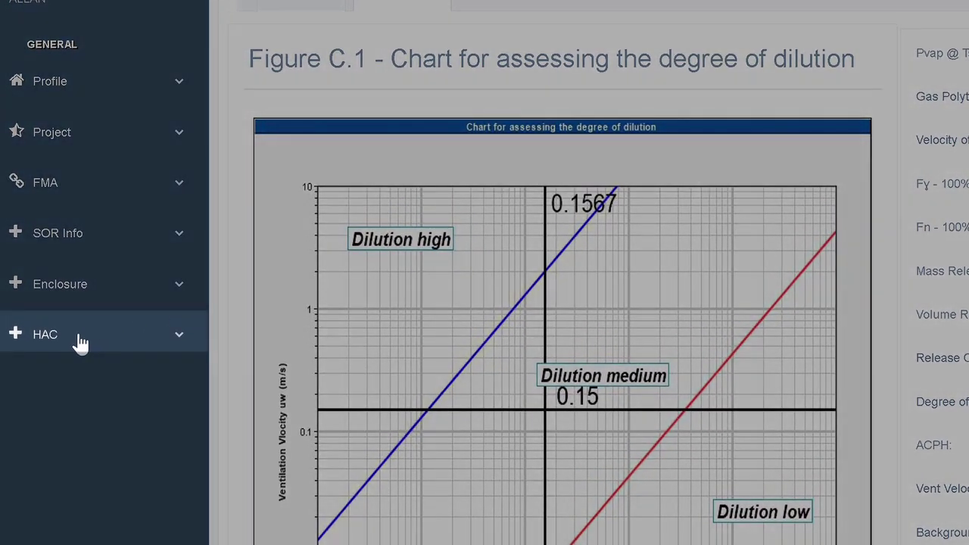
- Create a report for the Crude Vessel Application from the list of HAC analyses
click(76, 337)
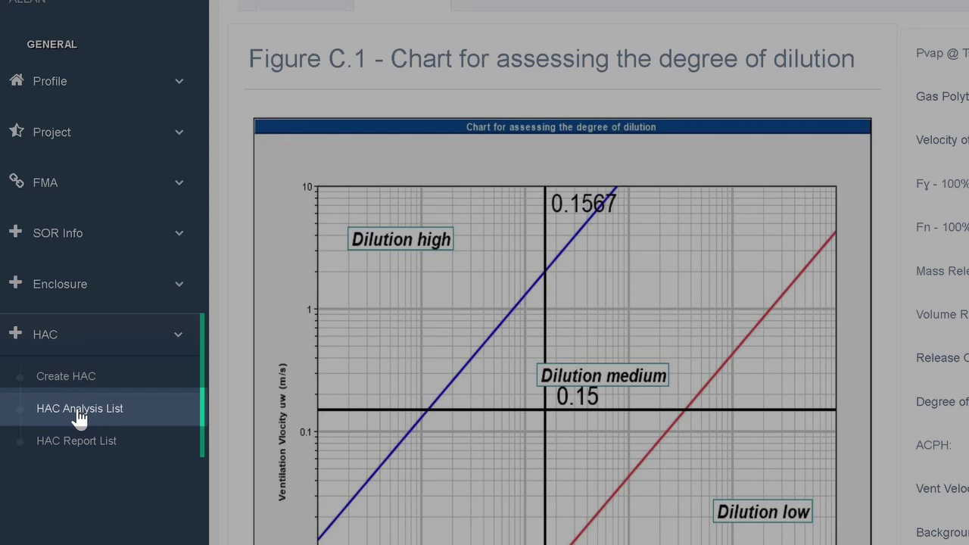
click(80, 412)
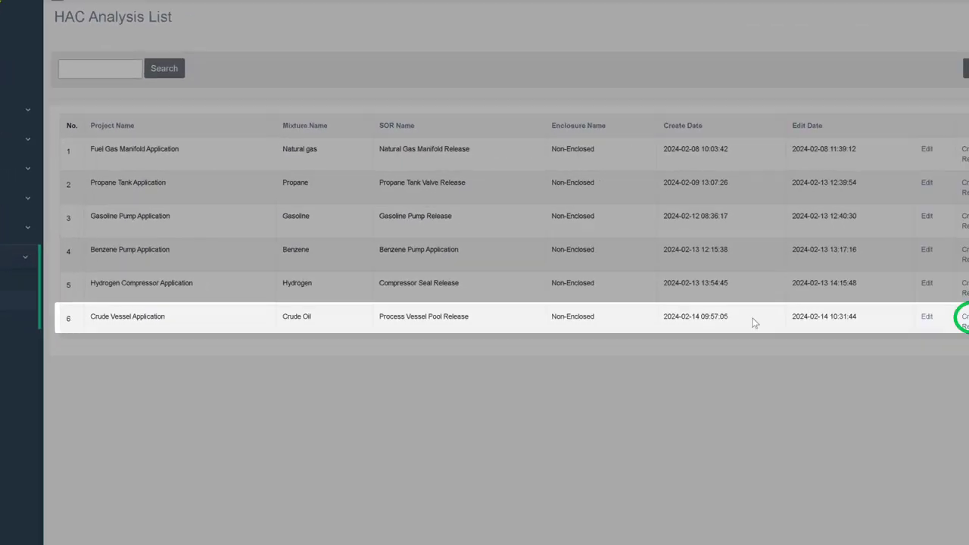
click(968, 316)
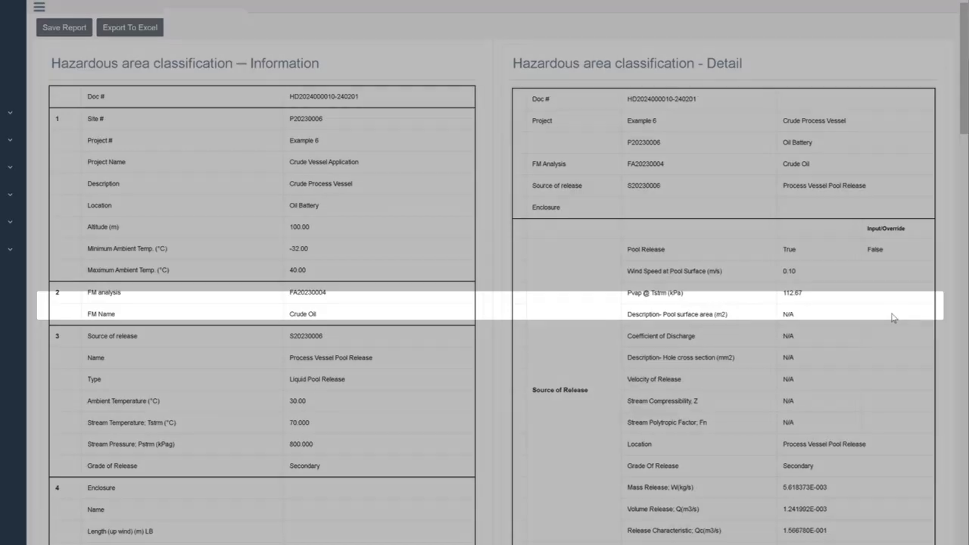
- Review the hazardous area classification report for the crude vessel, save it and export it to Excel
scroll(355, 225, down, 2)
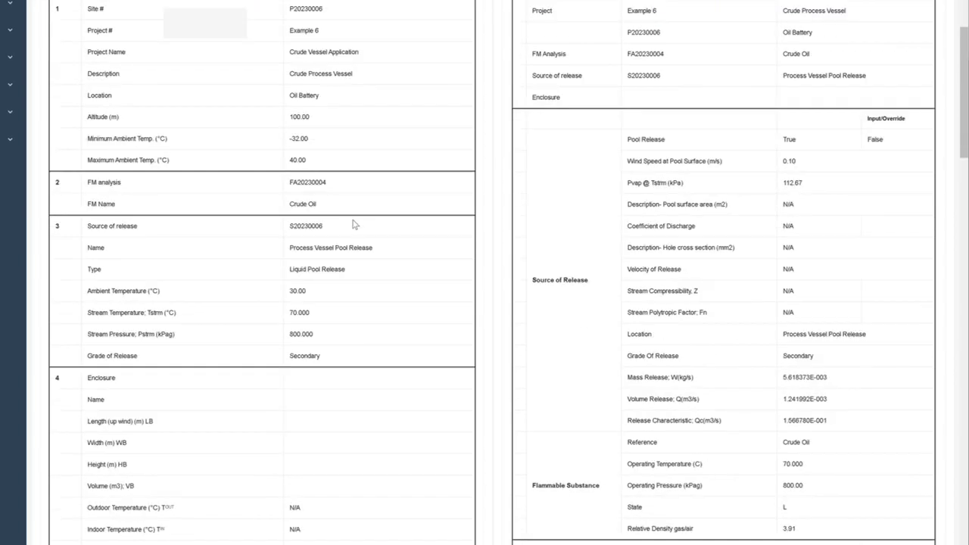
scroll(355, 225, down, 2)
scroll(354, 224, down, 5)
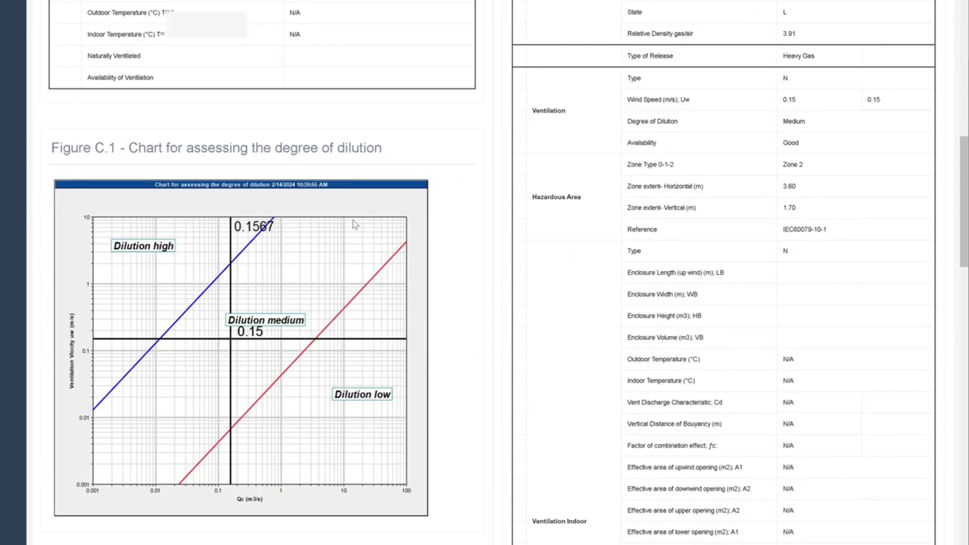
scroll(355, 225, up, 10)
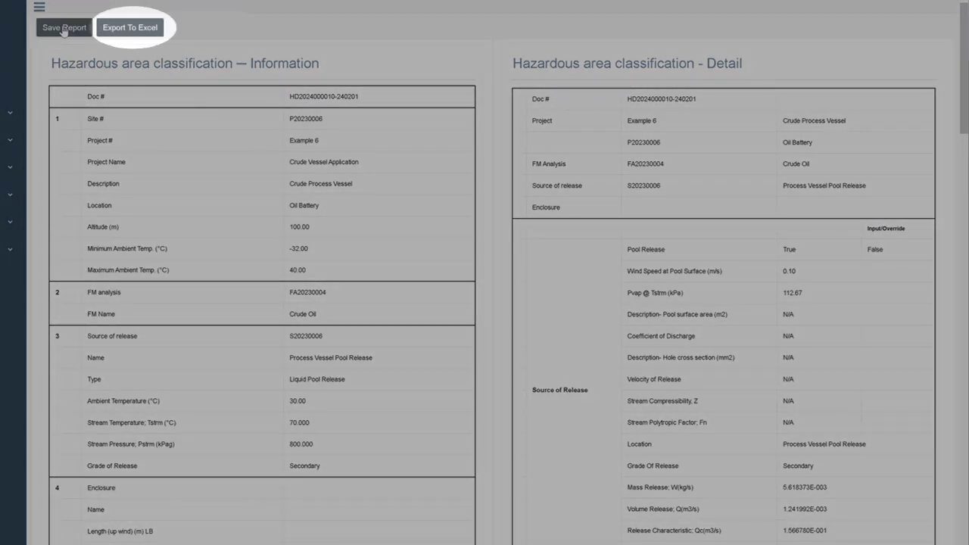
click(64, 30)
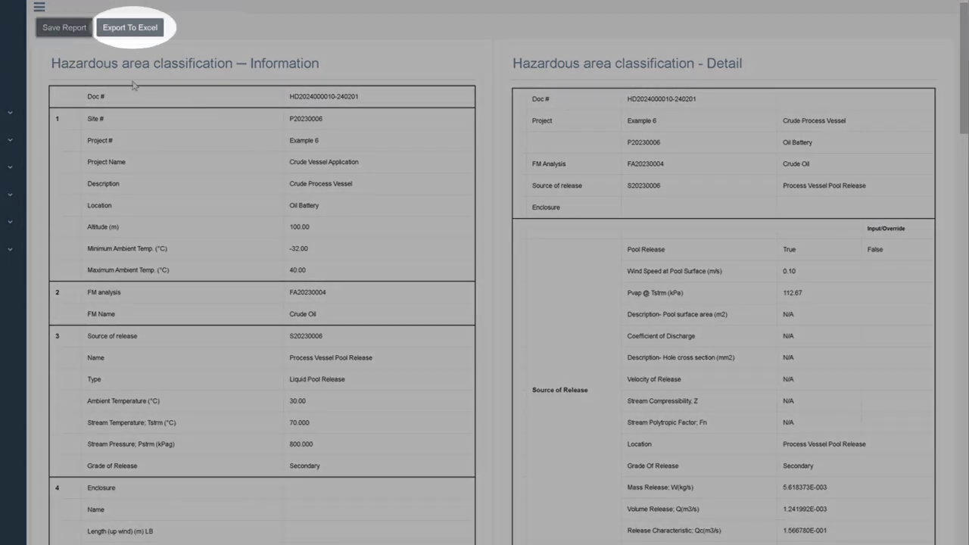
click(143, 33)
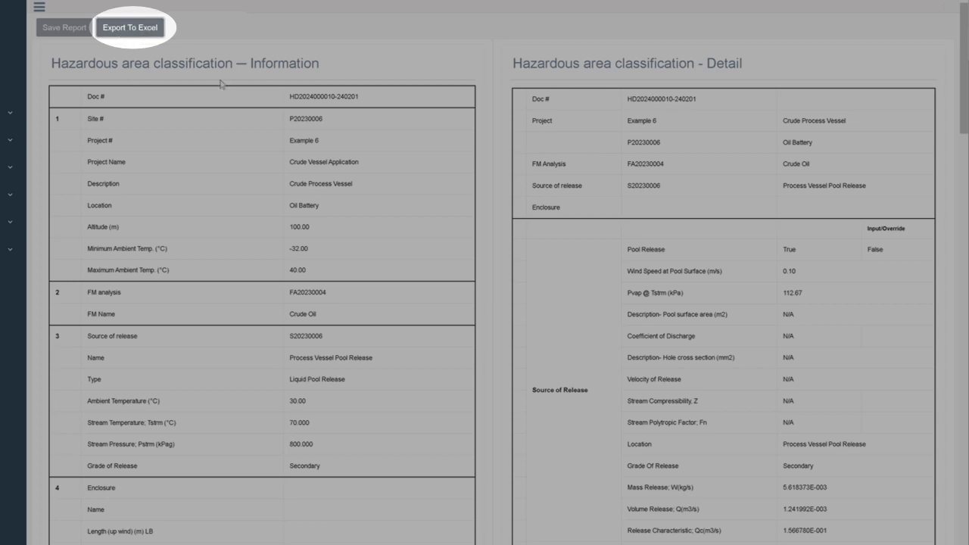